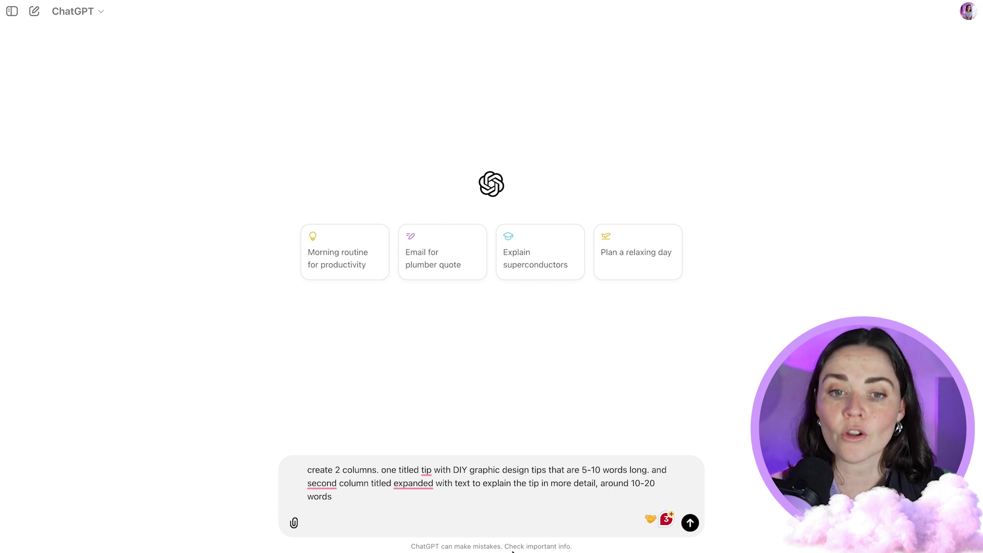
Send the tip-table request to ChatGPT, then select the whole ten-row Tip/Expanded table to copy.
key(Return)
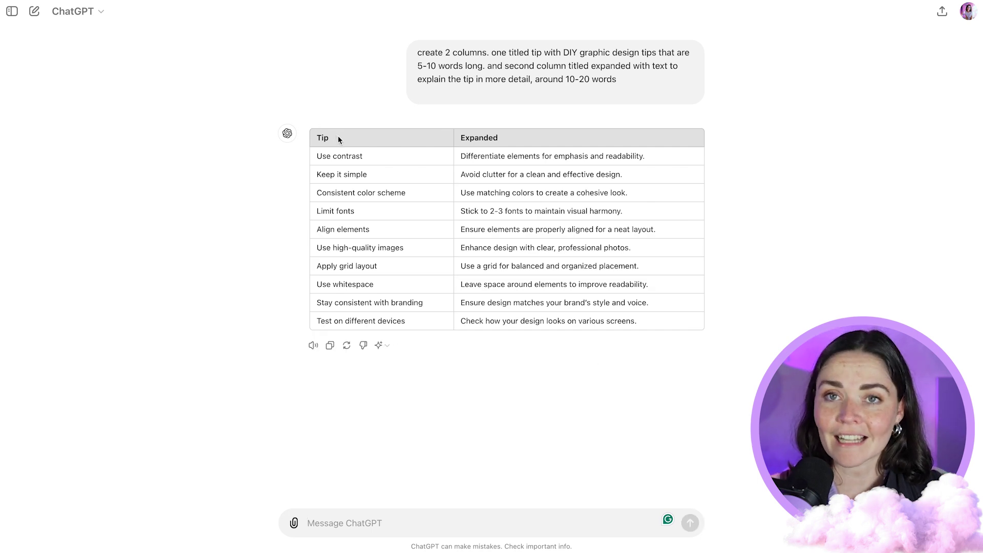
drag(348, 139, 377, 300)
click(518, 144)
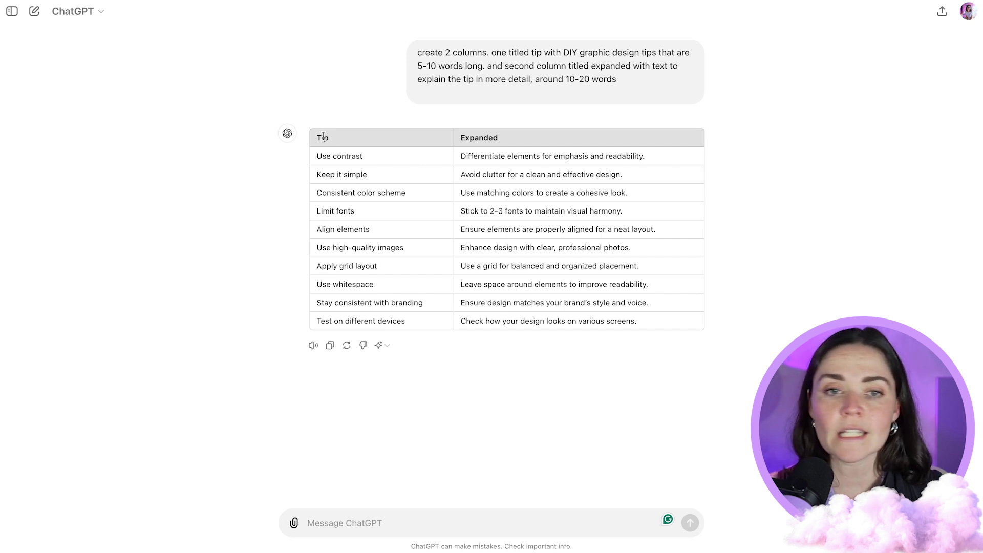
drag(316, 137, 659, 324)
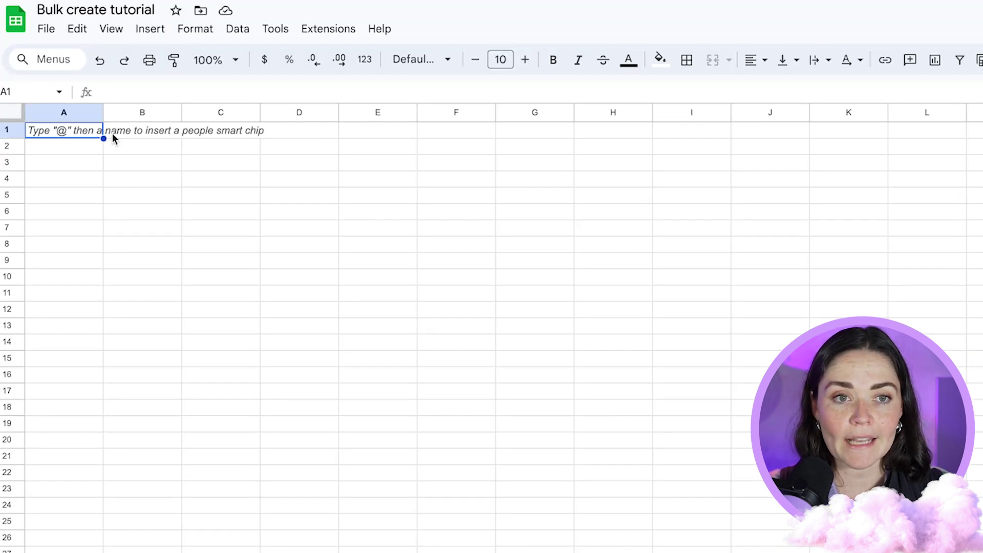
Paste the tip table into A1 and widen columns A and B to fit the text.
key(ctrl+v)
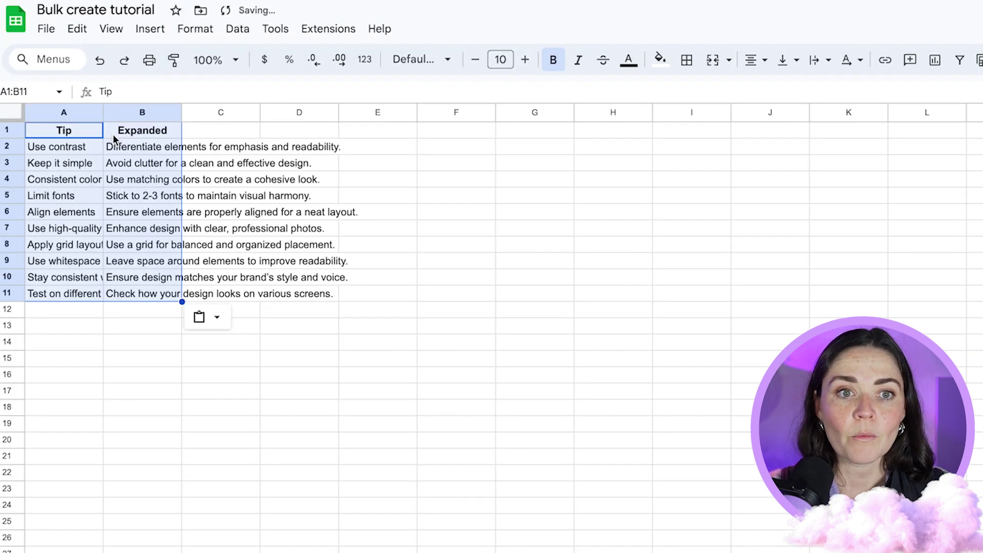
click(217, 425)
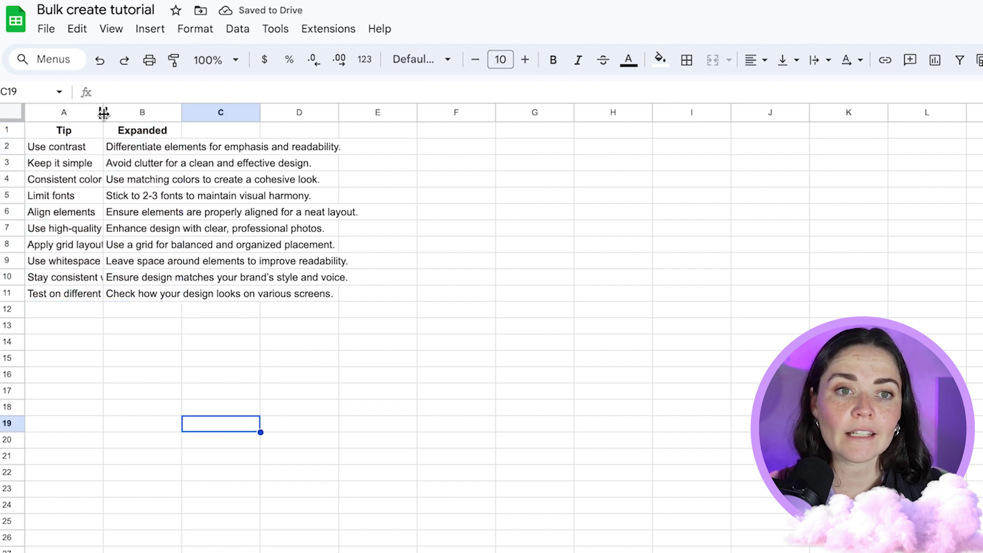
drag(103, 112, 152, 112)
drag(229, 112, 437, 118)
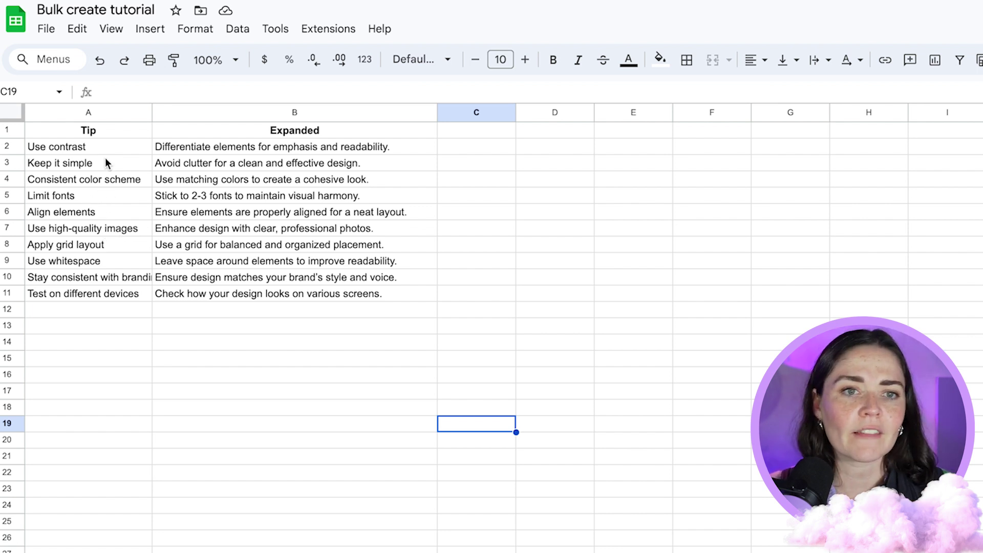
Correct cell A4 to read 'Consistent colour scheme'.
double_click(103, 181)
text(u)
click(108, 266)
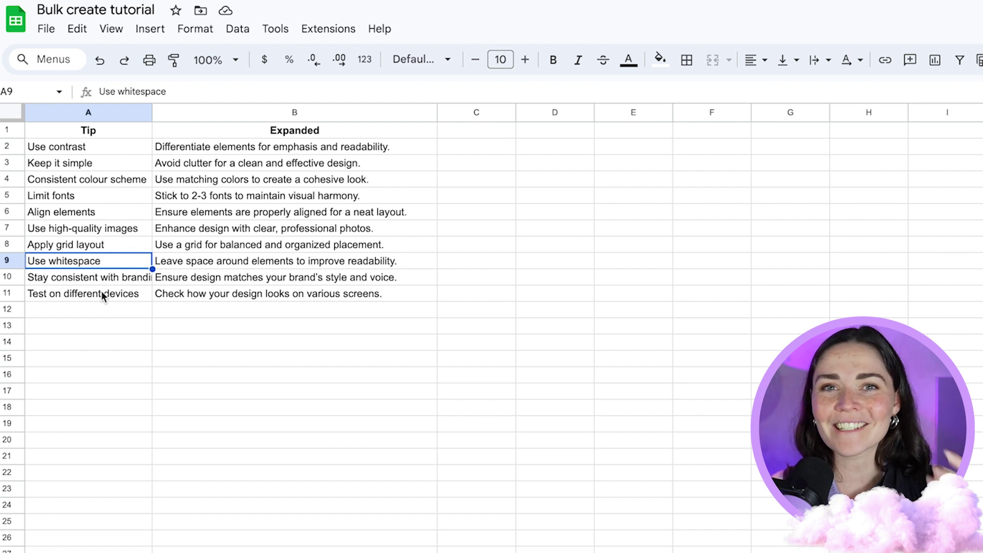
click(253, 326)
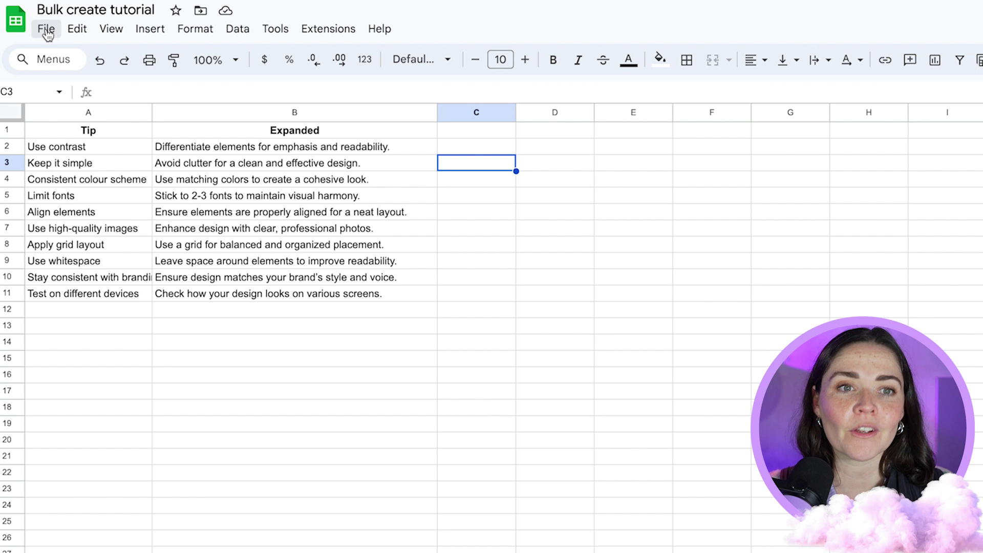
Download the tip sheet as a Comma Separated Values (.csv) file.
click(34, 21)
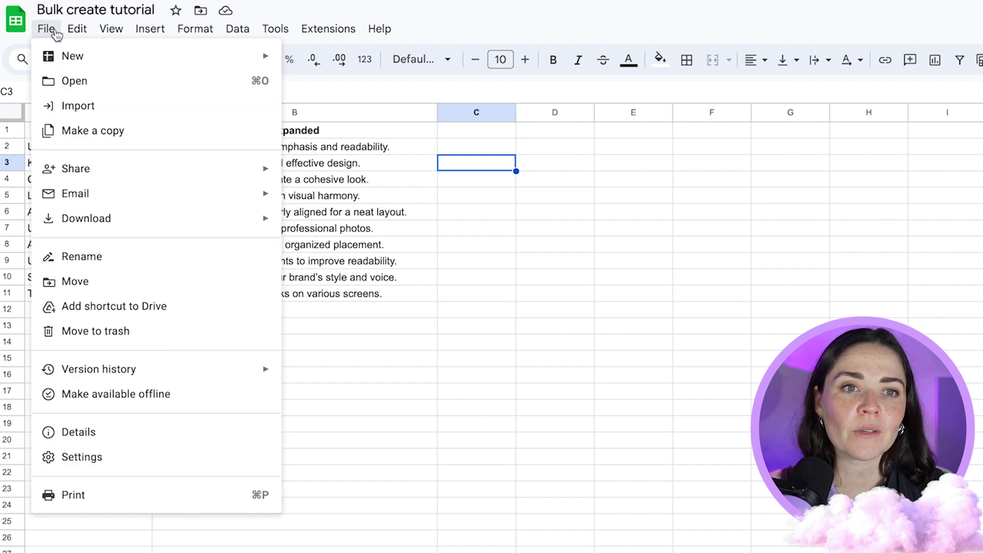
mouse_move(78, 228)
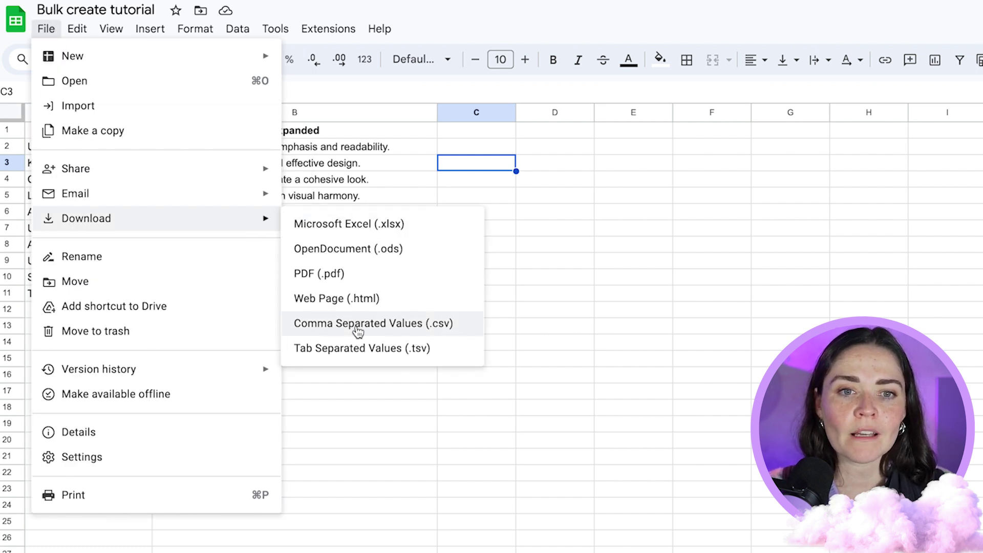
click(459, 332)
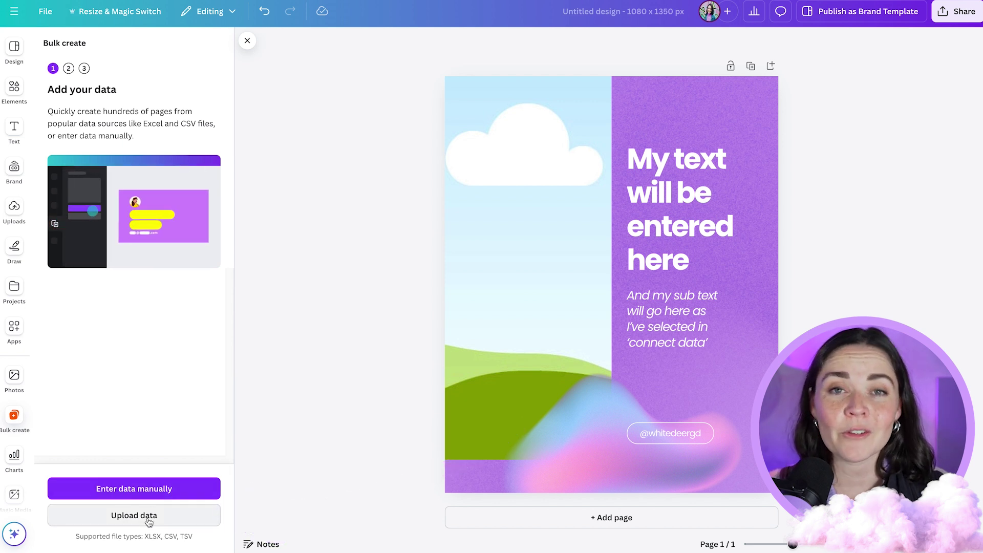
In Canva's manual data table, replace the Name column with the tips copied from column A.
click(139, 489)
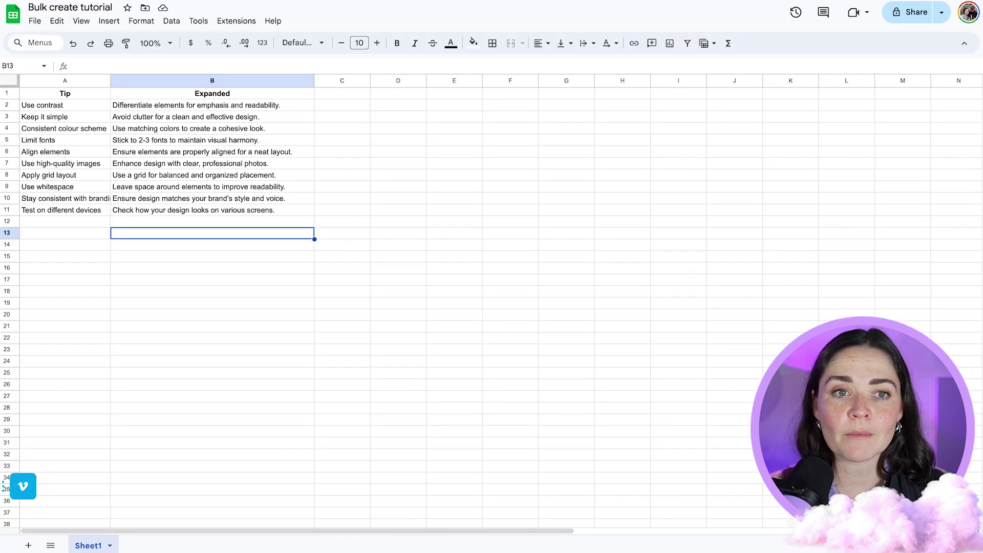
click(68, 80)
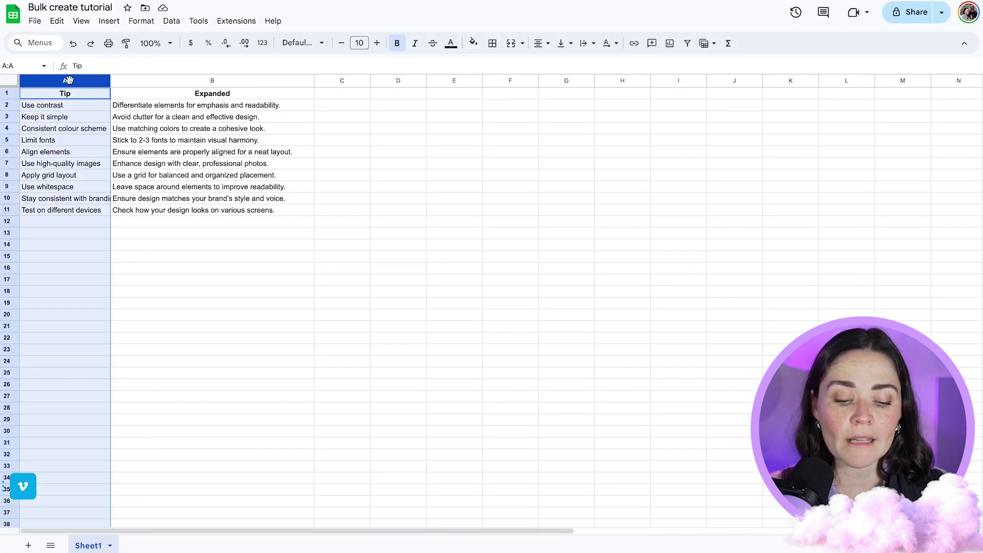
right_click(68, 80)
click(98, 108)
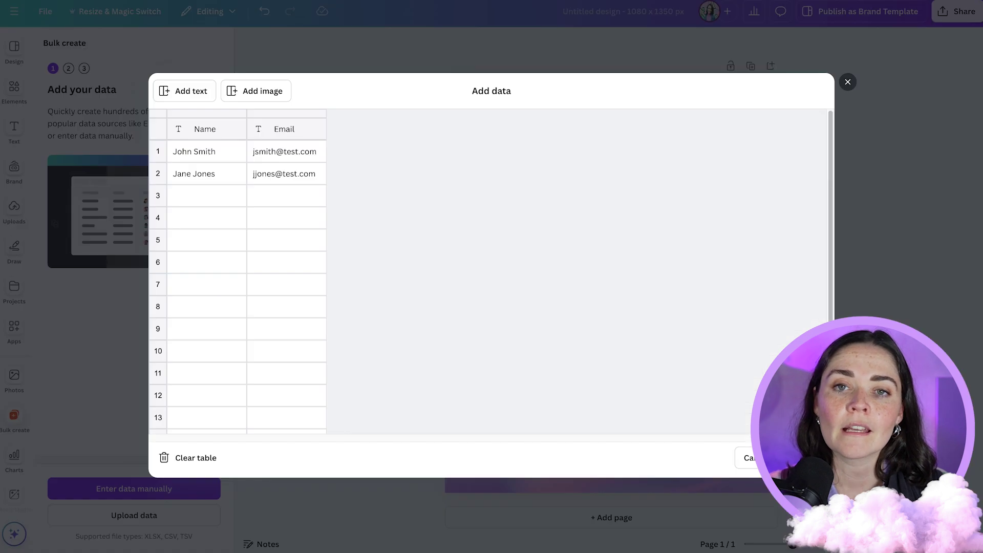
click(215, 118)
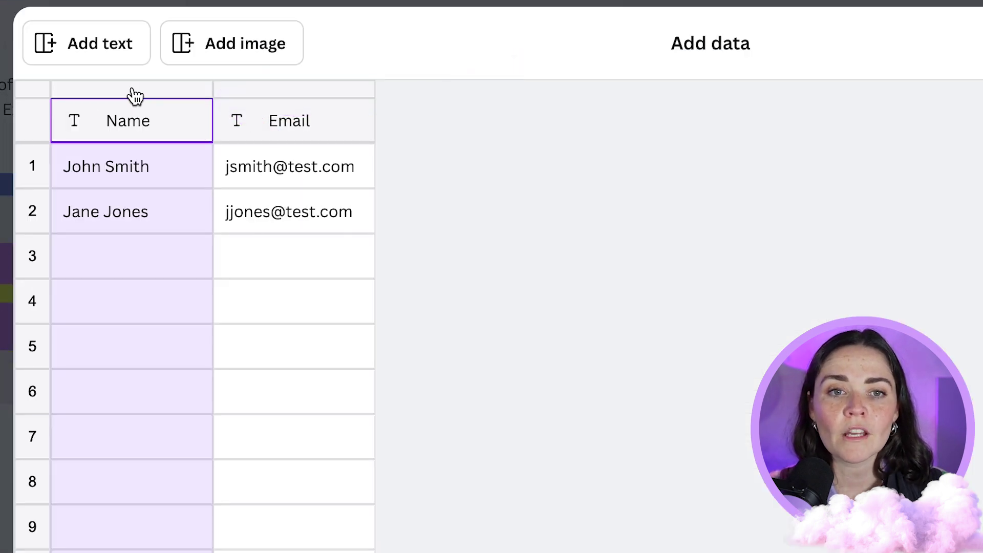
key(super+v)
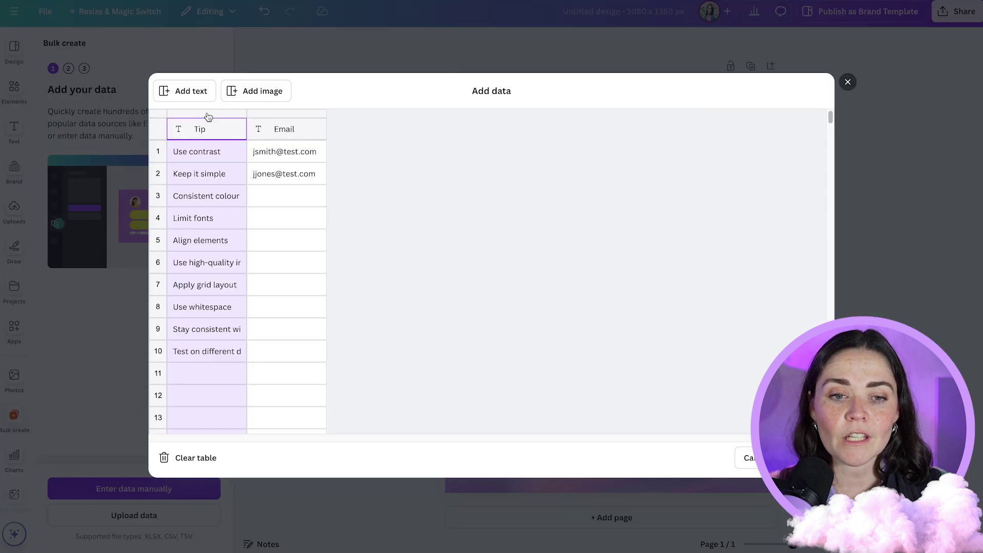
right_click(133, 89)
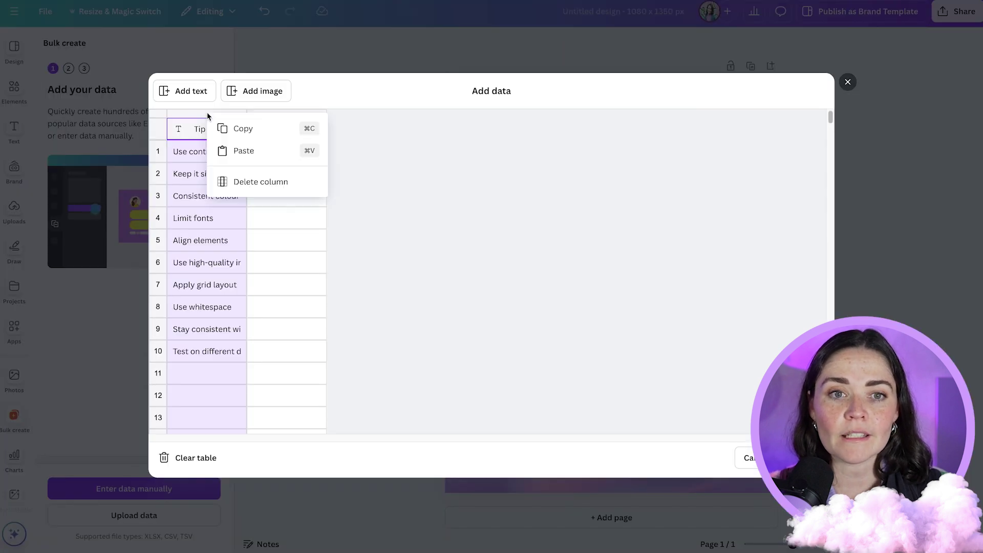
click(243, 150)
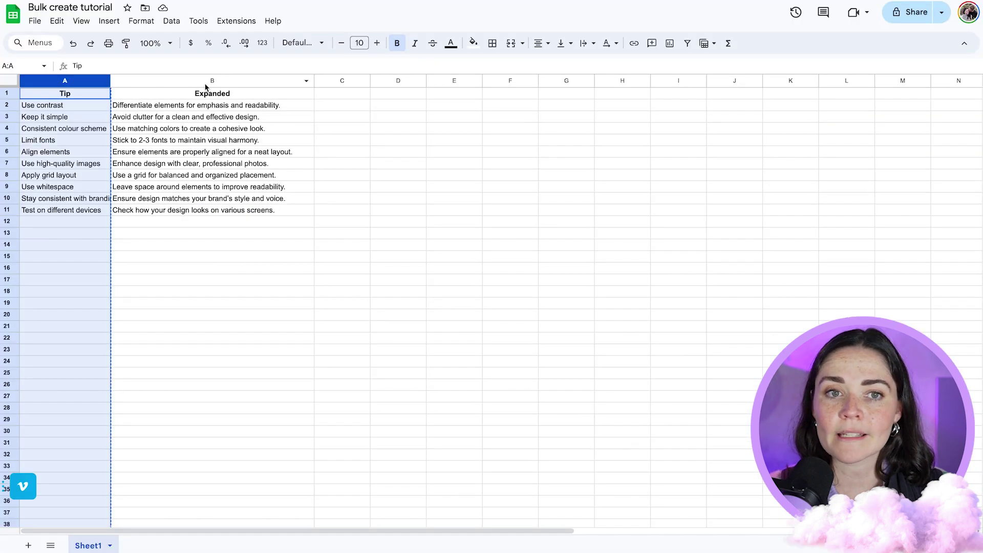
Replace the Email column with column B's explanations, then add and delete a spare third column.
click(212, 80)
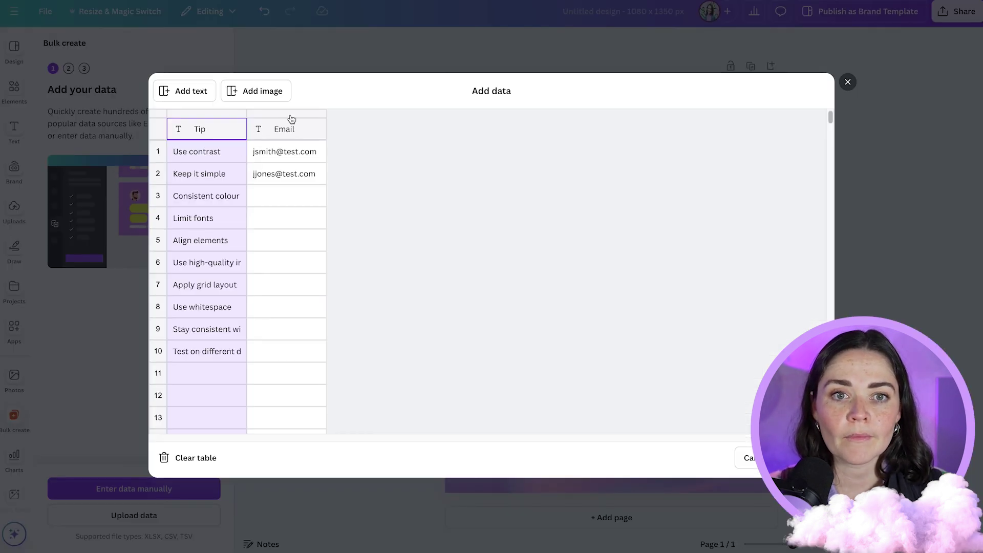
click(291, 118)
key(ctrl+v)
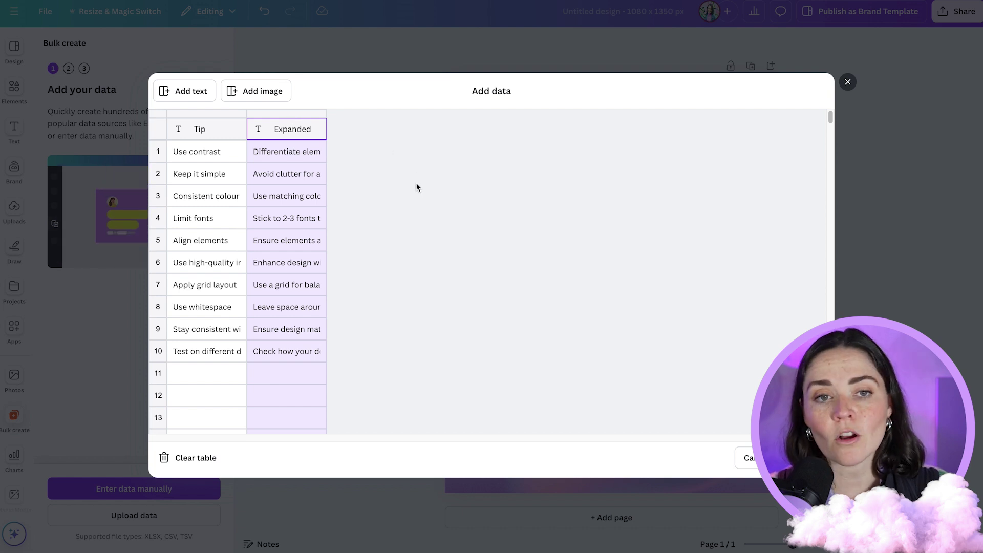
click(188, 96)
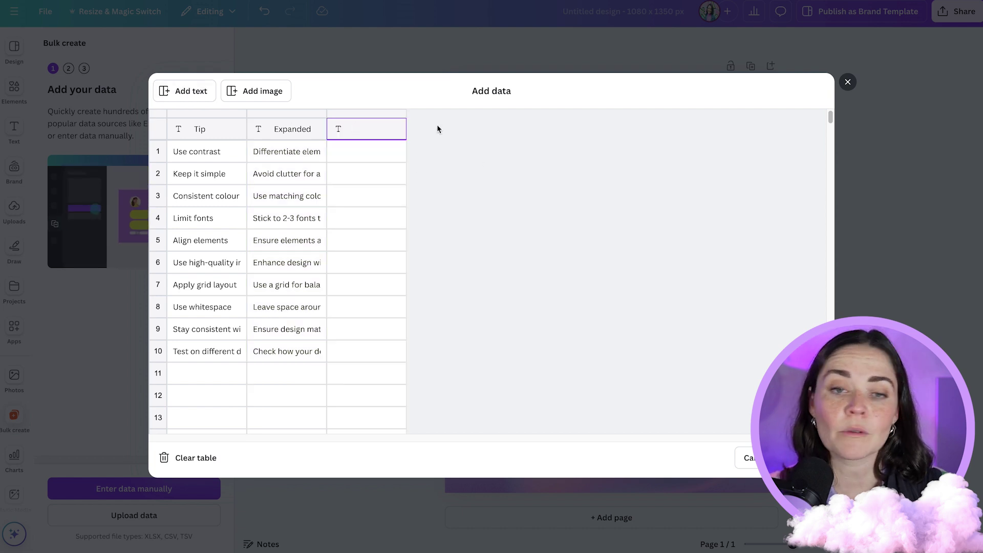
right_click(364, 129)
click(400, 180)
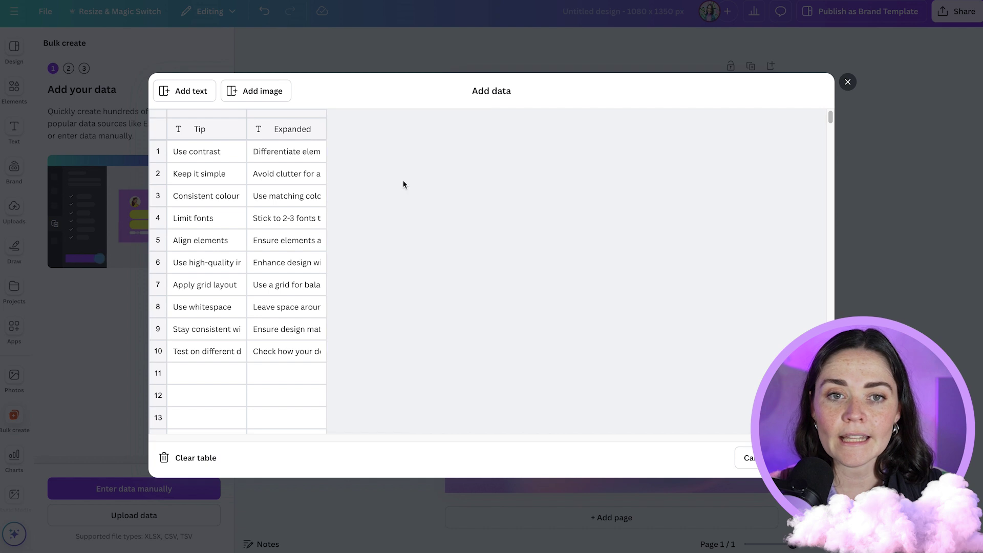
Add an Image column with 1E1A9992.jpg, Naunton031122-001.jpg and 1E1A0420b.jpg for rows 1–3, then continue.
click(256, 95)
click(365, 153)
click(378, 158)
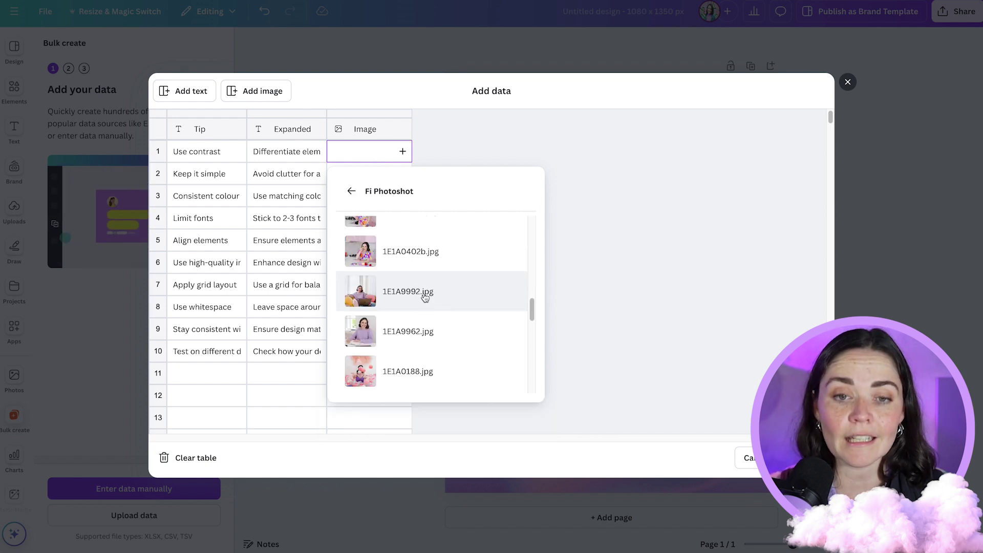
click(423, 292)
click(403, 174)
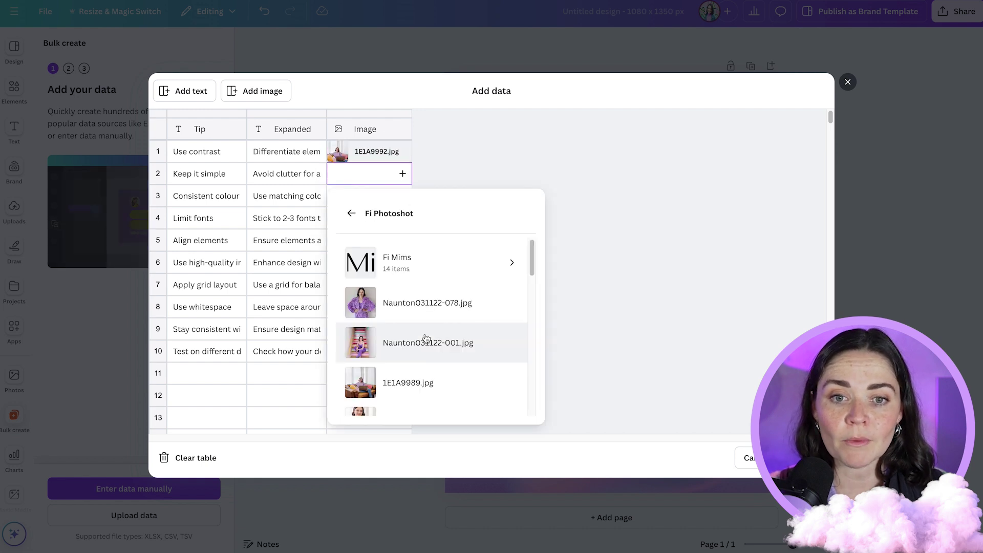
click(423, 348)
click(403, 195)
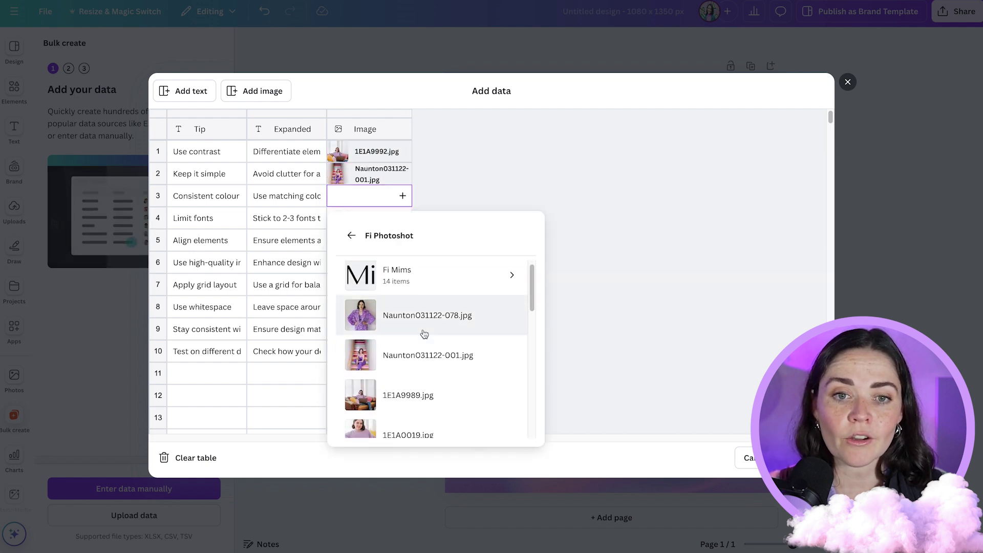
scroll(424, 328, down, 5)
click(411, 361)
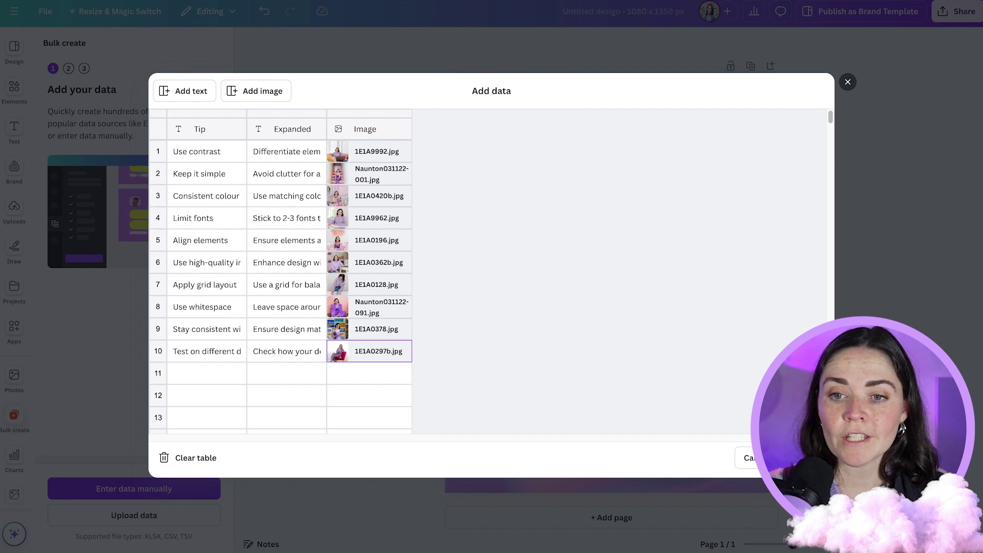
click(801, 458)
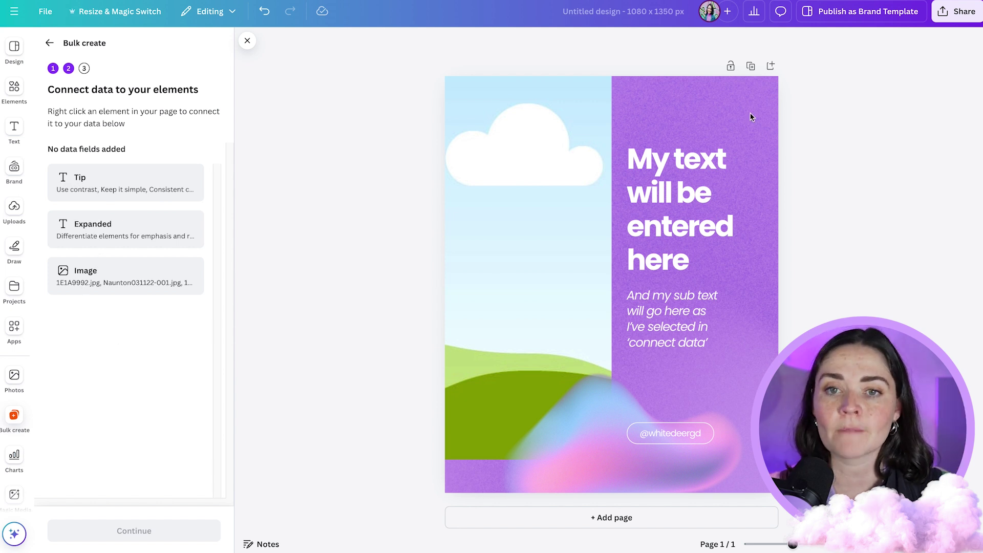
Link the 'My text will be entered here' heading to the Tip field.
click(659, 191)
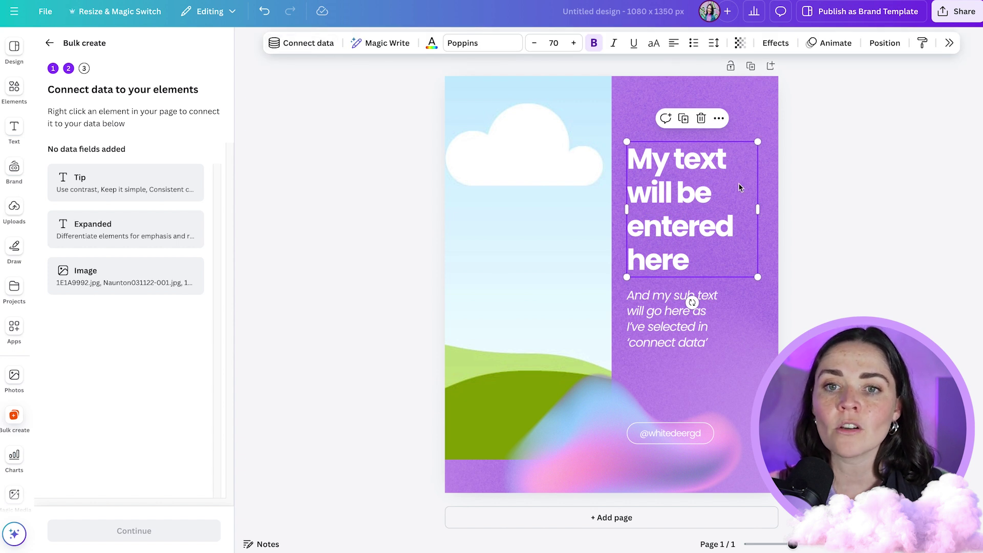
right_click(693, 181)
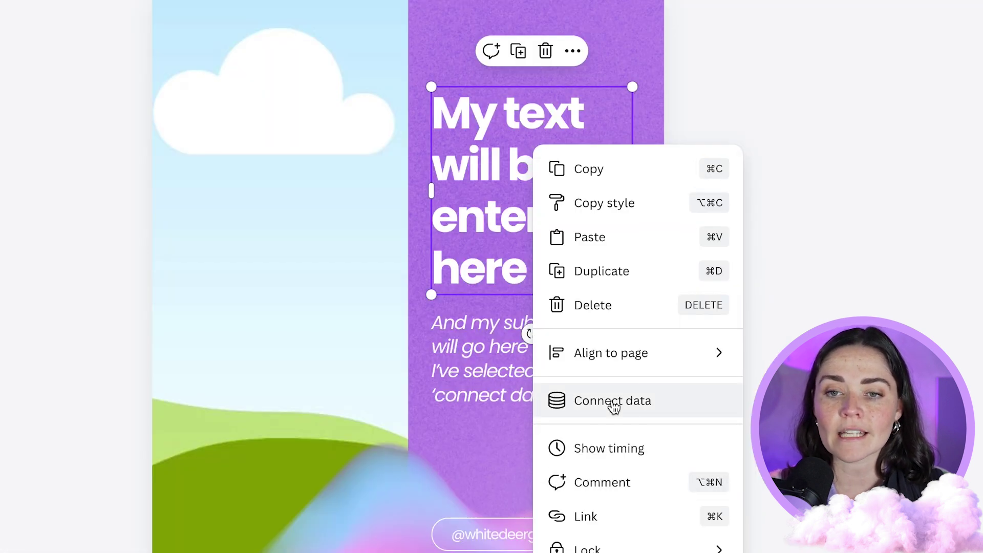
click(613, 404)
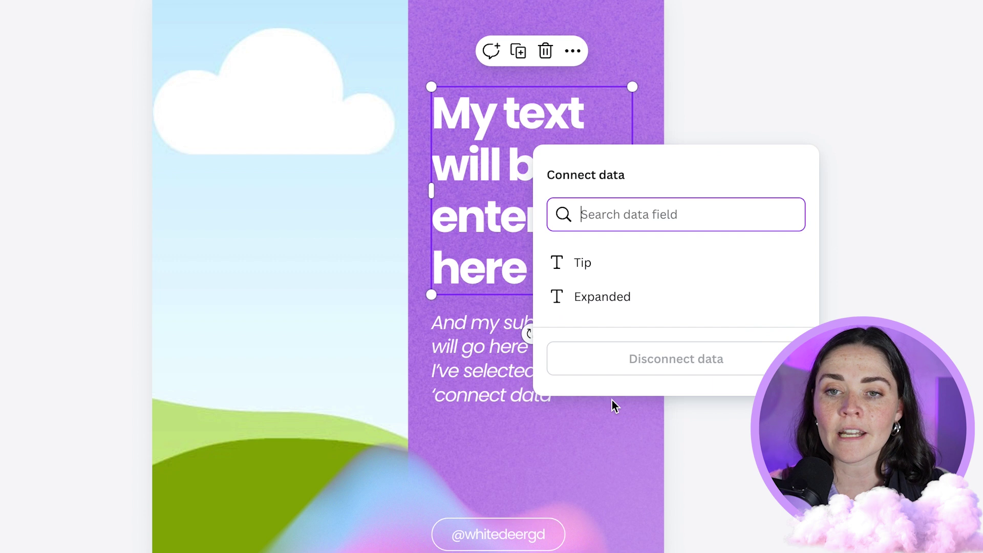
click(599, 270)
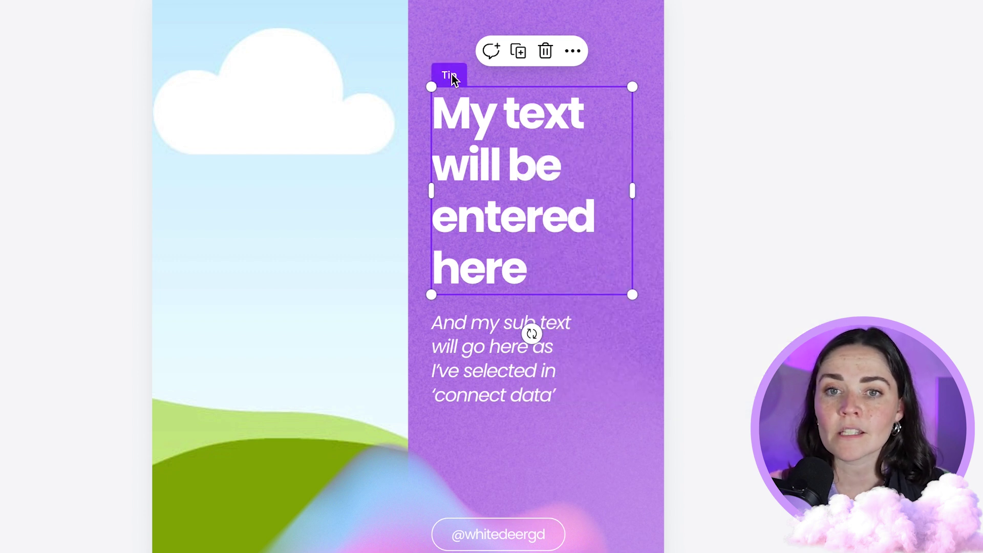
Link the italic sub-text below the heading to the Expanded field.
click(482, 371)
right_click(483, 371)
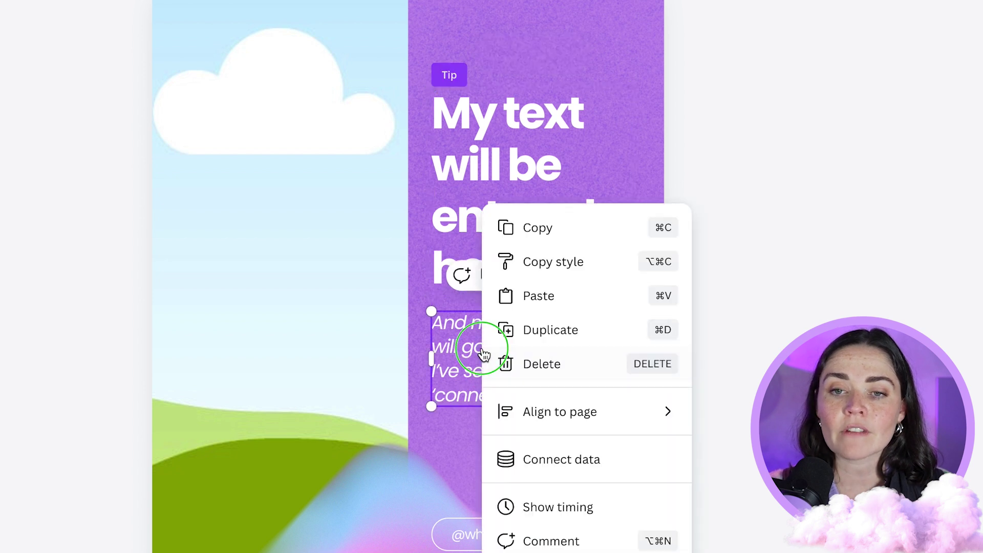
click(569, 461)
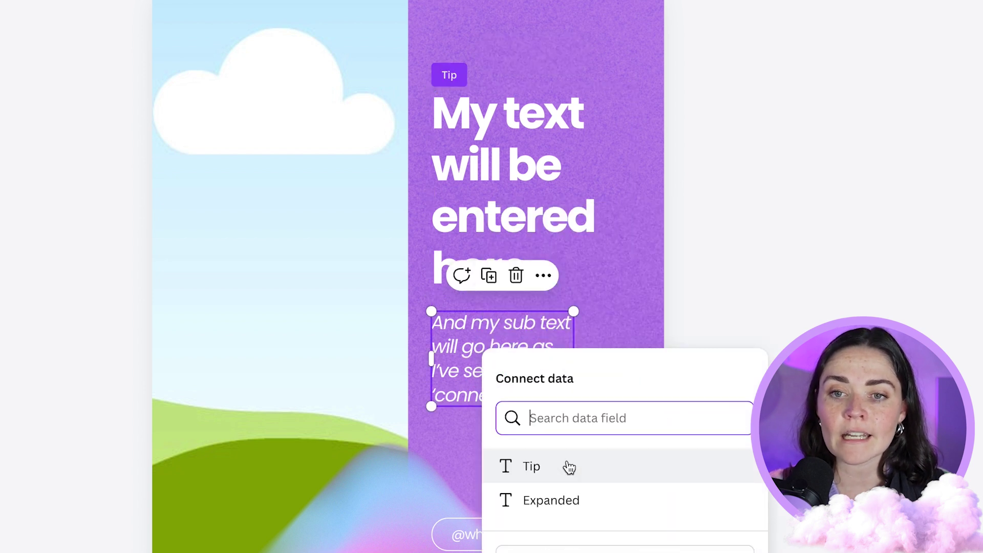
click(568, 500)
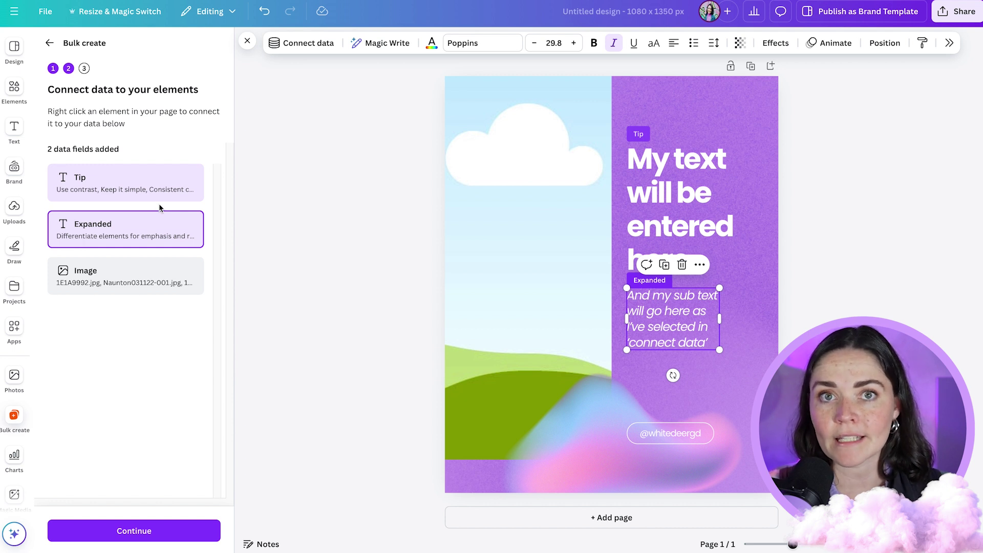
Link the sky and hills picture on the left to the Image field.
click(523, 146)
click(489, 44)
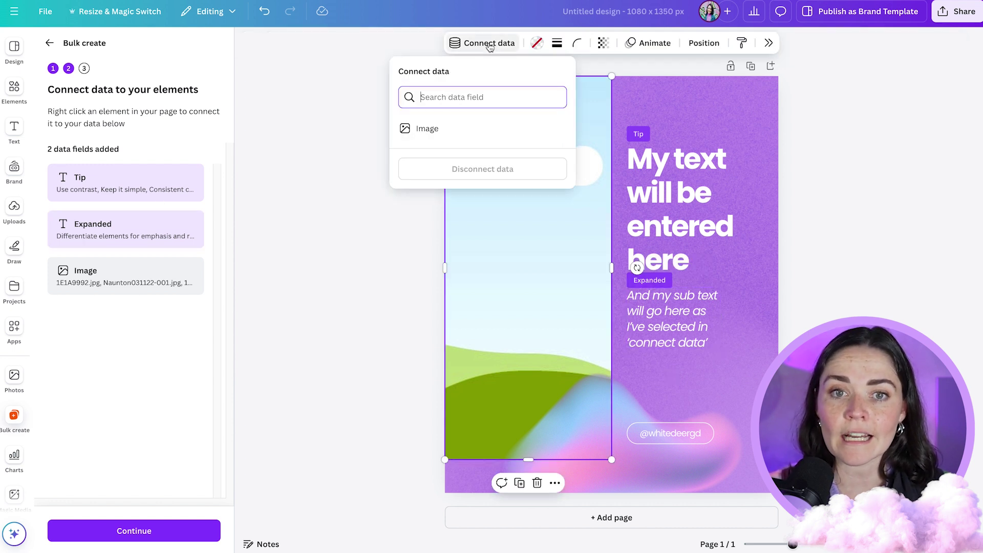
click(443, 133)
click(802, 156)
Add a blank second page with a paragraph text box moved into the upper area.
click(771, 66)
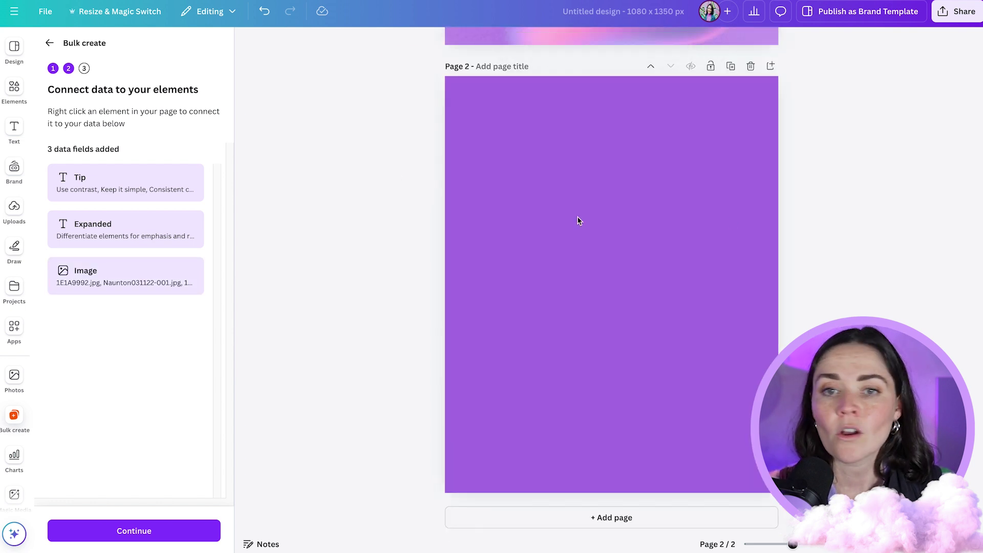
key(t)
click(629, 302)
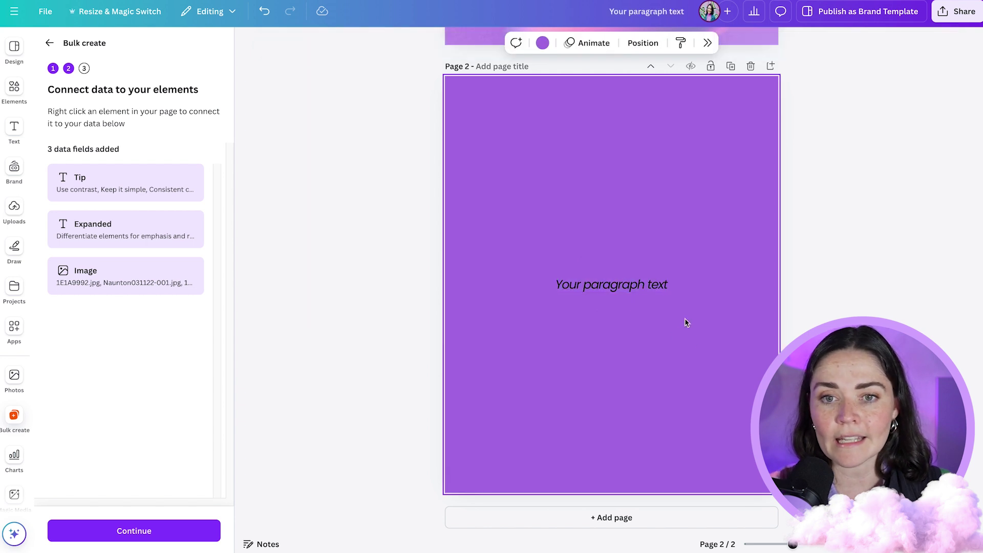
drag(656, 287, 689, 217)
click(689, 217)
Place a slightly tilted polaroid-style photo frame centred on page 2.
click(18, 95)
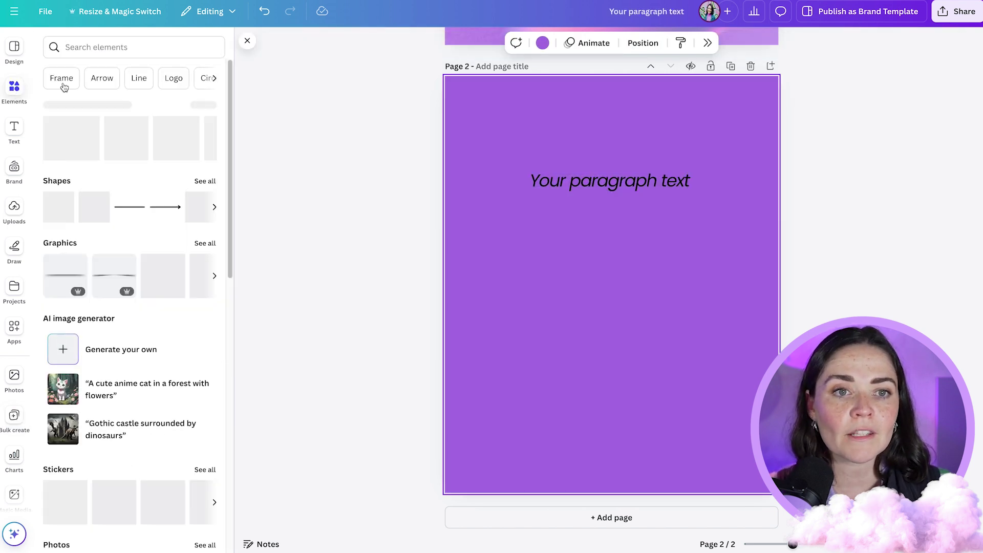
scroll(55, 229, down, 10)
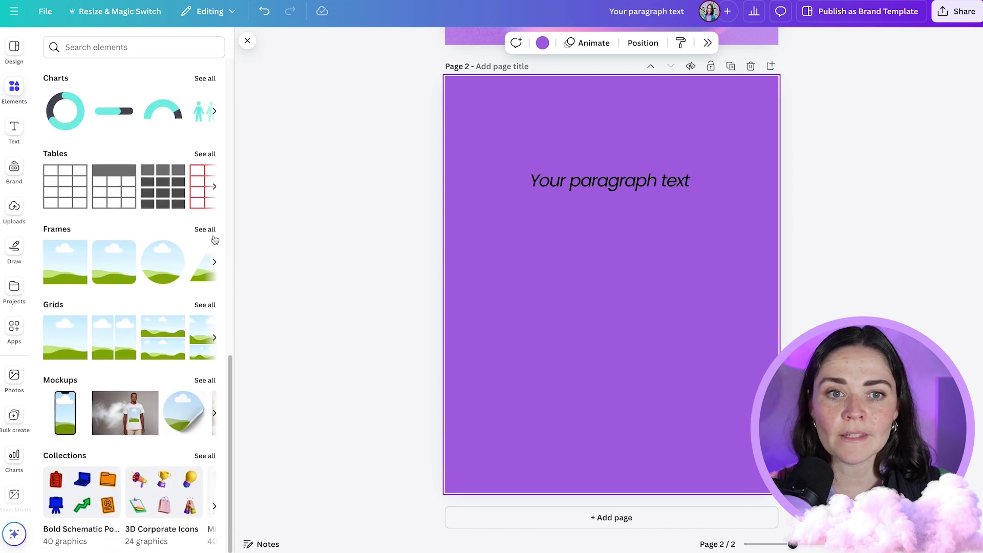
click(204, 229)
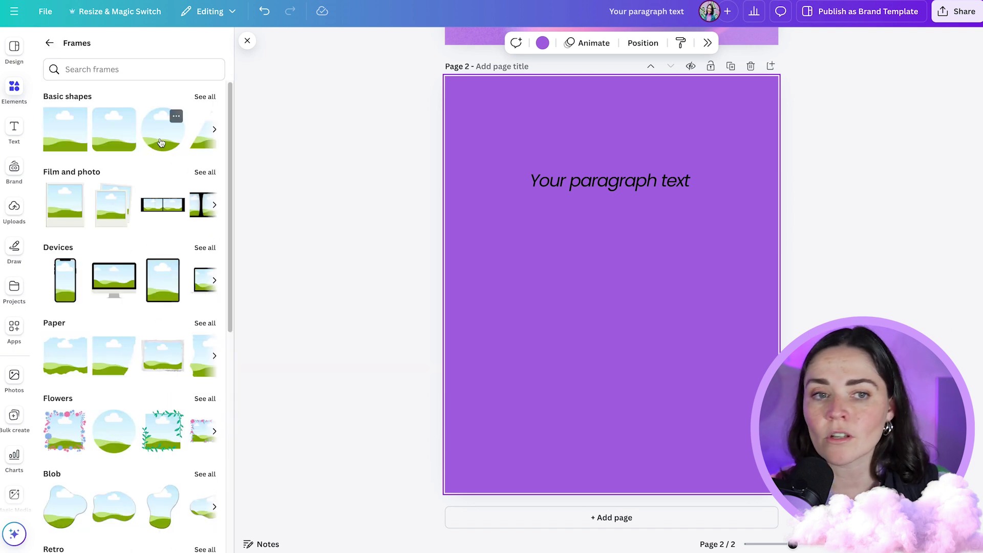
click(73, 209)
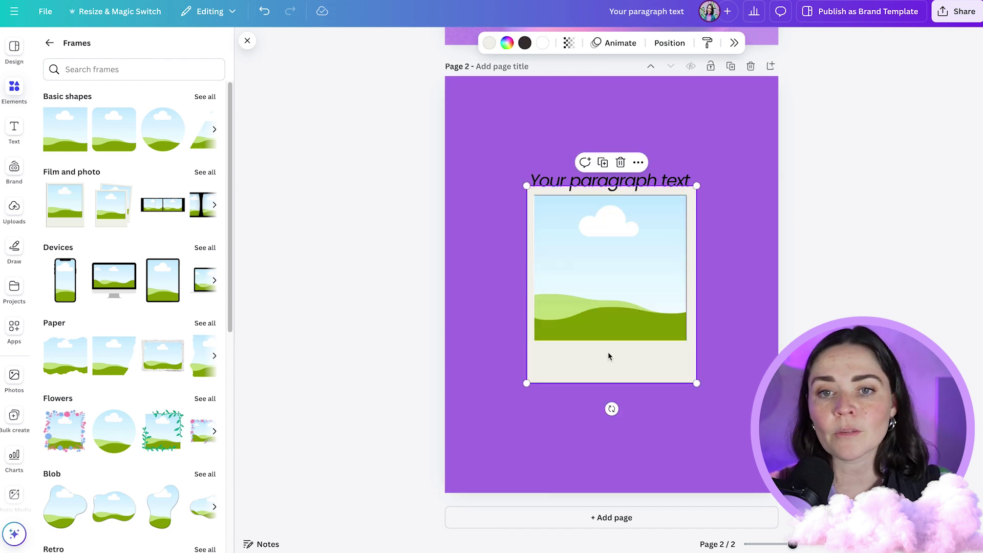
drag(606, 342, 605, 365)
drag(613, 441, 620, 441)
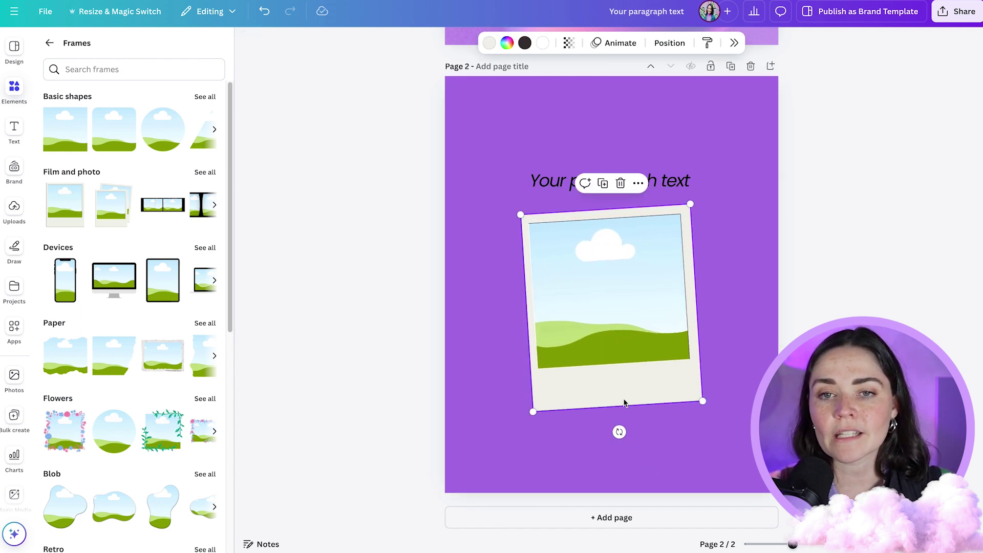
drag(639, 302, 640, 314)
click(717, 200)
Nudge the 'Your paragraph' text up and drop a photo onto the page.
click(673, 178)
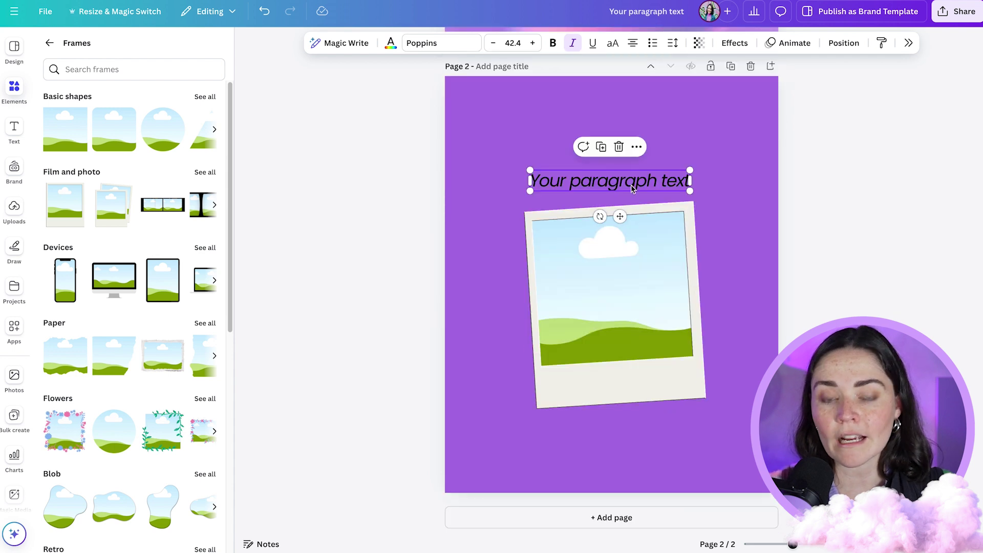
drag(627, 187, 627, 180)
click(640, 277)
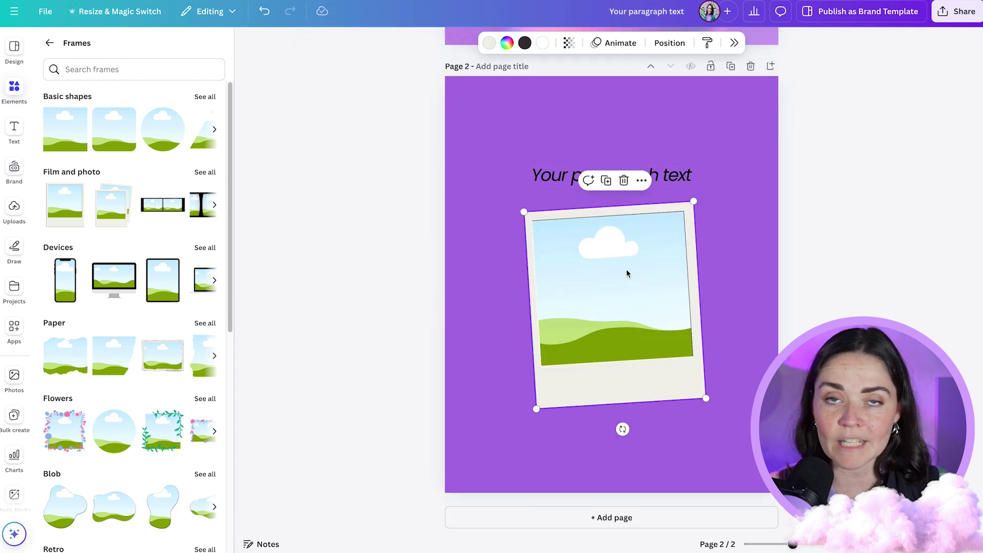
key(Escape)
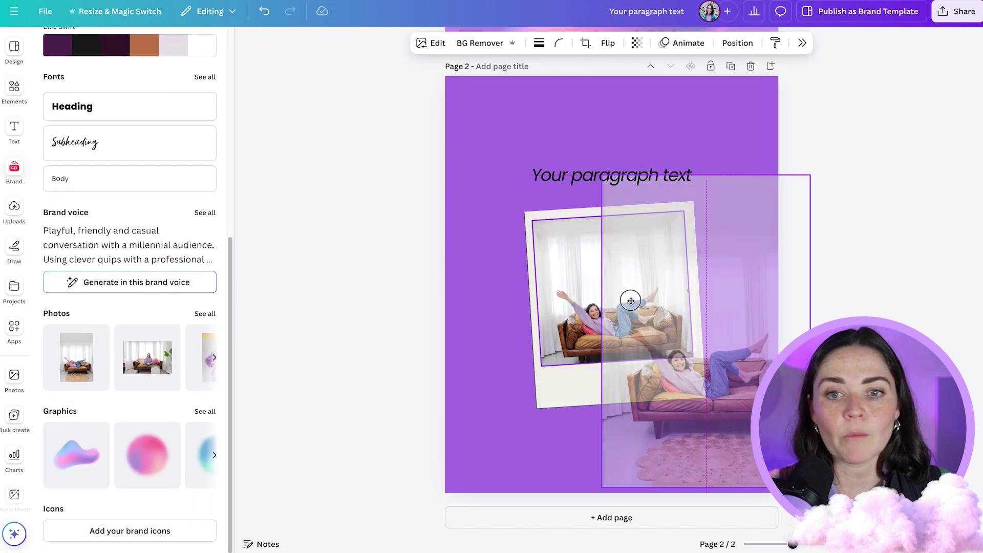
drag(630, 239, 559, 278)
right_click(559, 278)
click(559, 285)
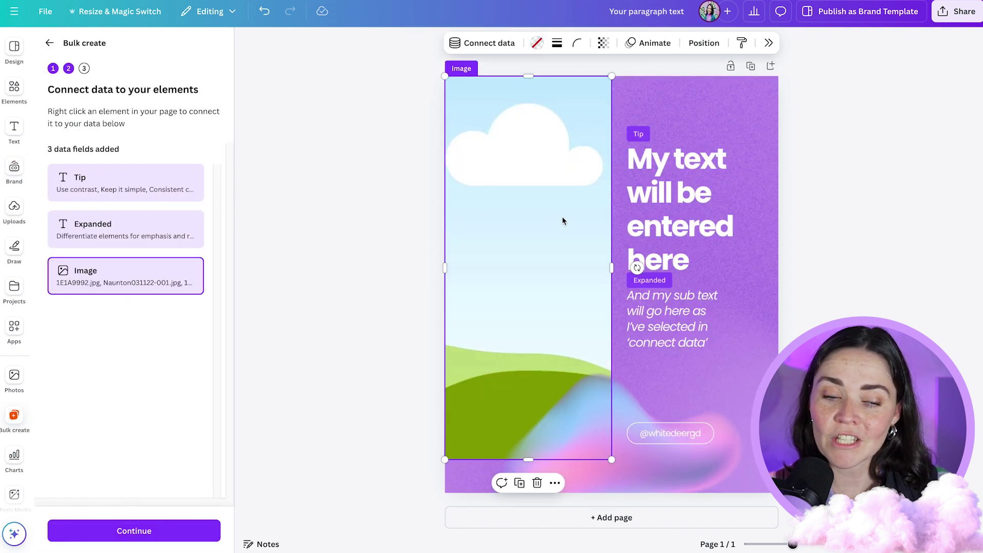
Continue to applying data and generate the 10 designs.
click(154, 531)
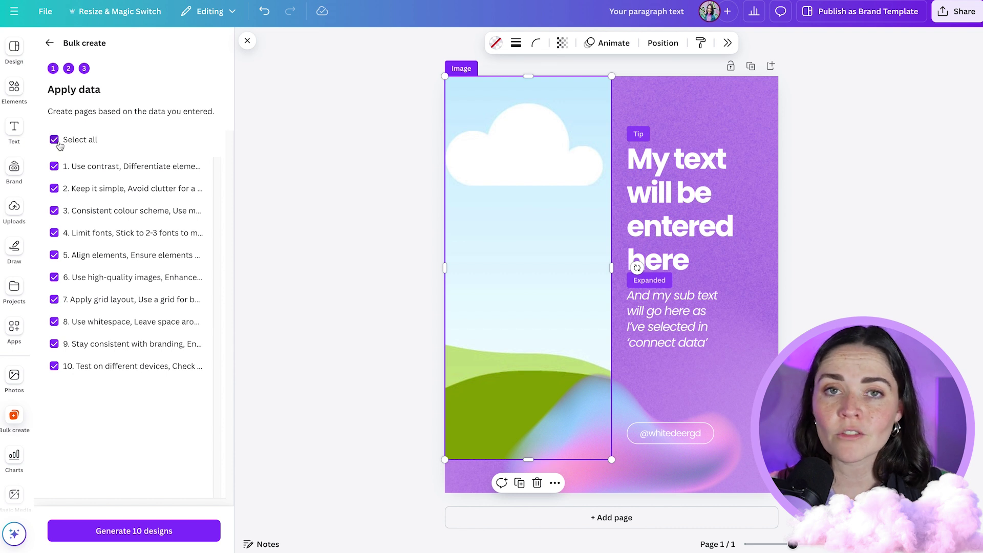
click(89, 539)
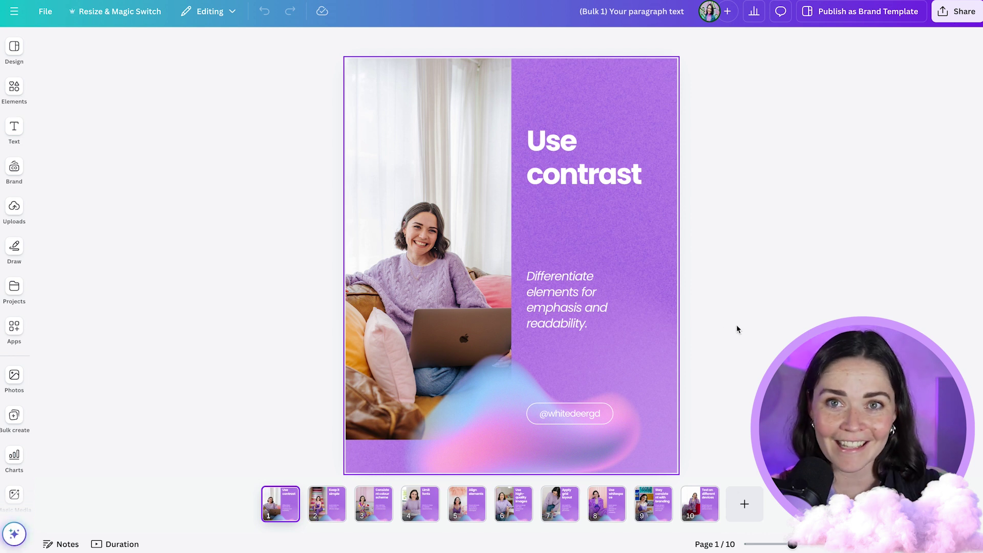
click(737, 345)
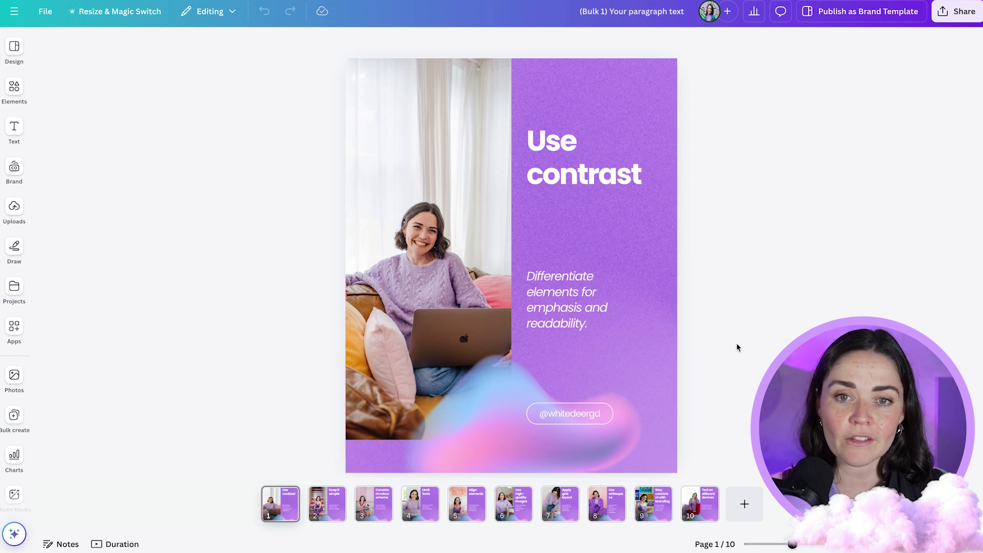
key(Right)
key(Right)
key(Right)
key(Right)
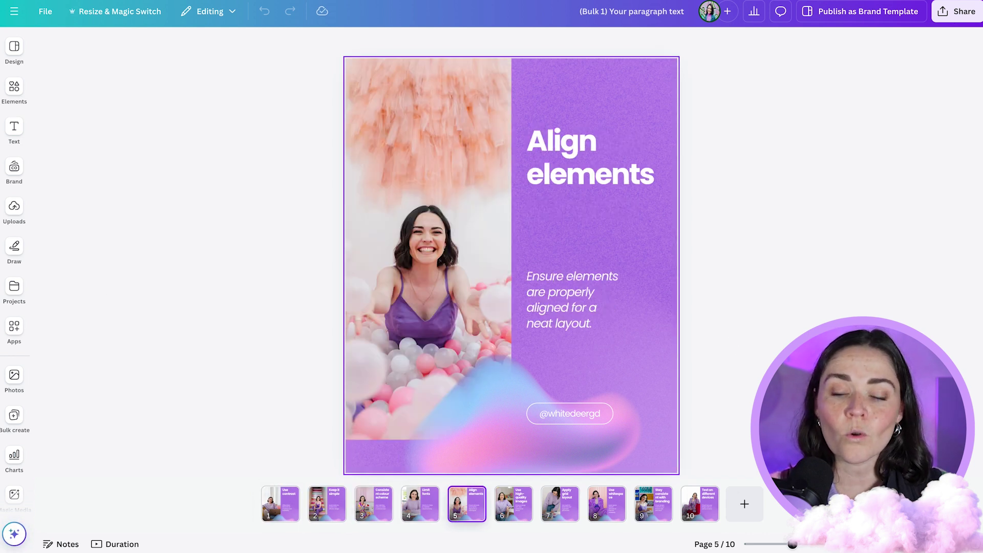
key(Right)
key(Right)
key(Right)
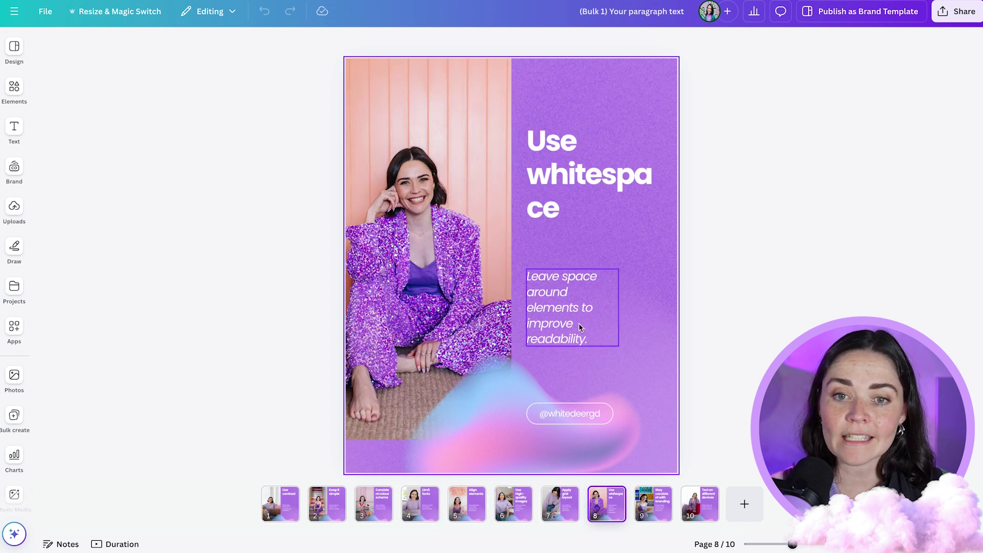
key(Right)
key(Right)
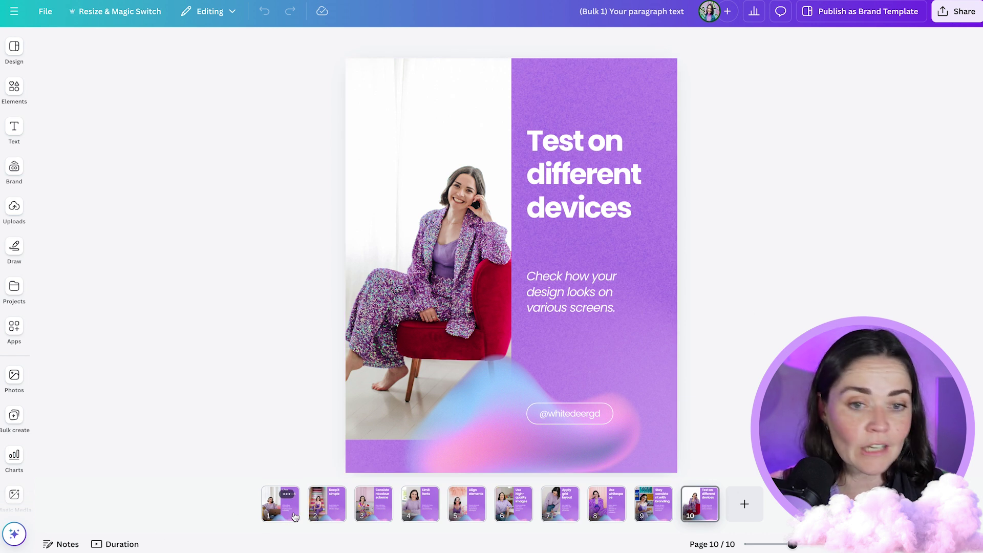
click(290, 511)
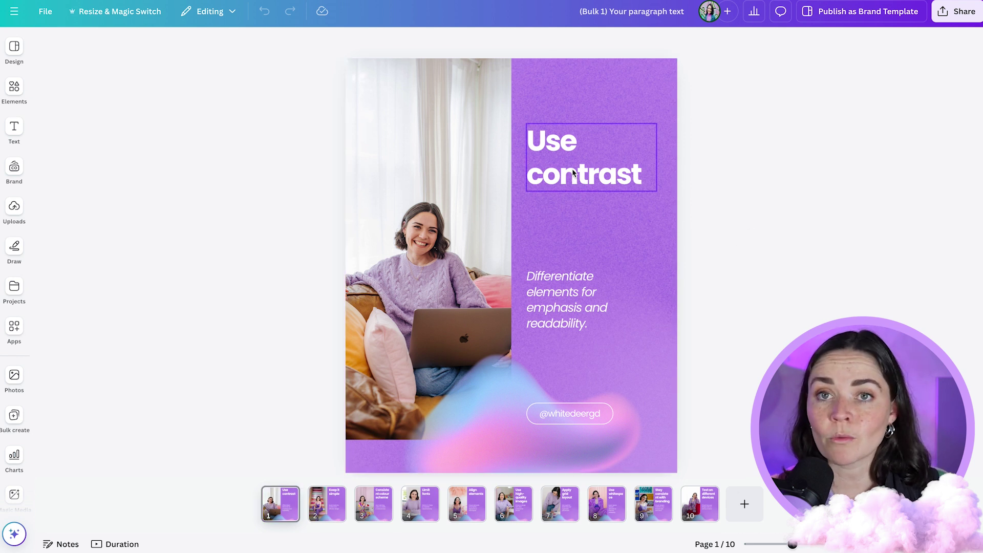
Reposition the heading and paragraph on the 'Use contrast' and 'Keep it simple' posts.
click(558, 304)
drag(557, 304, 557, 240)
drag(715, 268, 601, 157)
drag(602, 157, 601, 196)
click(741, 246)
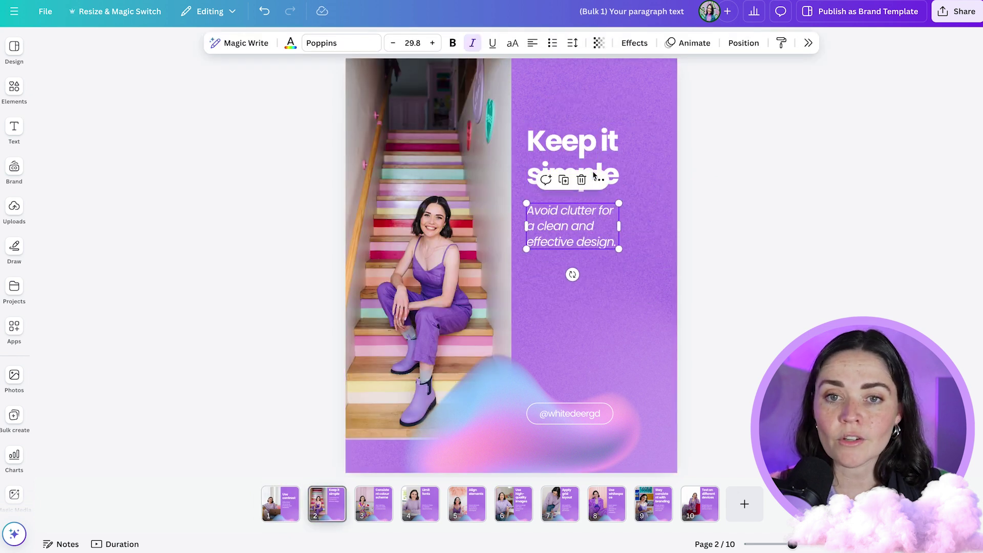
drag(604, 157, 604, 194)
click(730, 249)
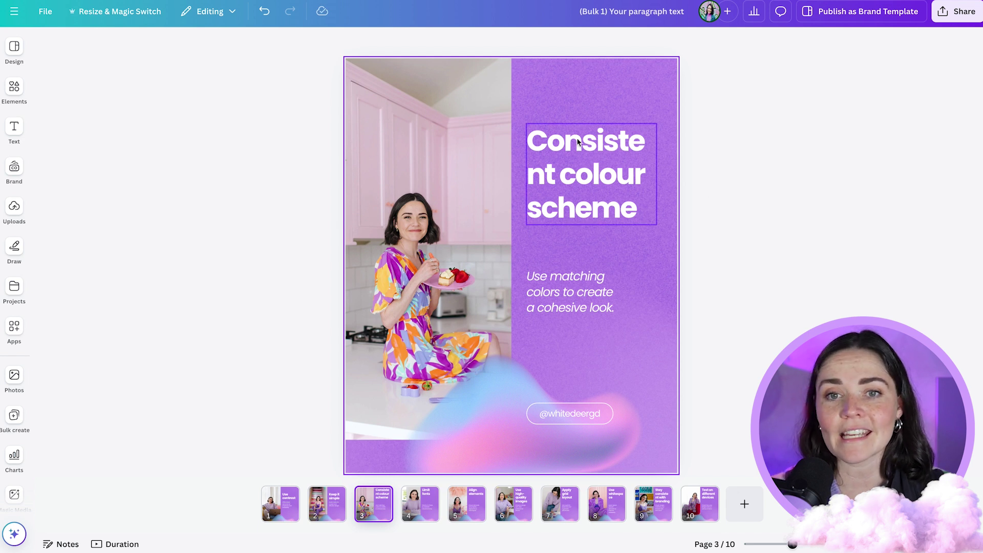
Shrink the 'Consistent colour scheme' heading to fit one line and move it nearer its paragraph.
click(566, 208)
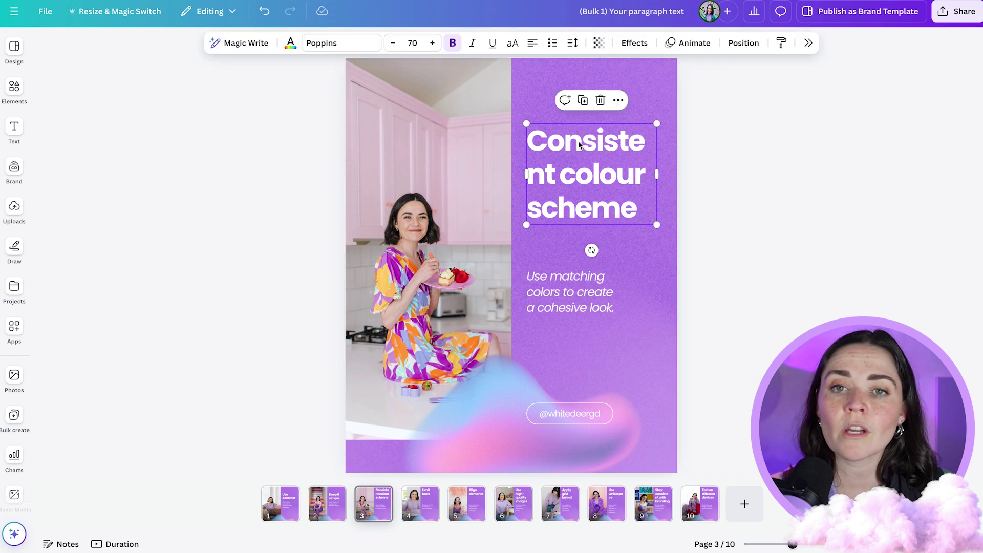
click(393, 43)
click(393, 42)
click(392, 42)
click(392, 42)
click(794, 175)
drag(609, 198, 610, 241)
click(750, 240)
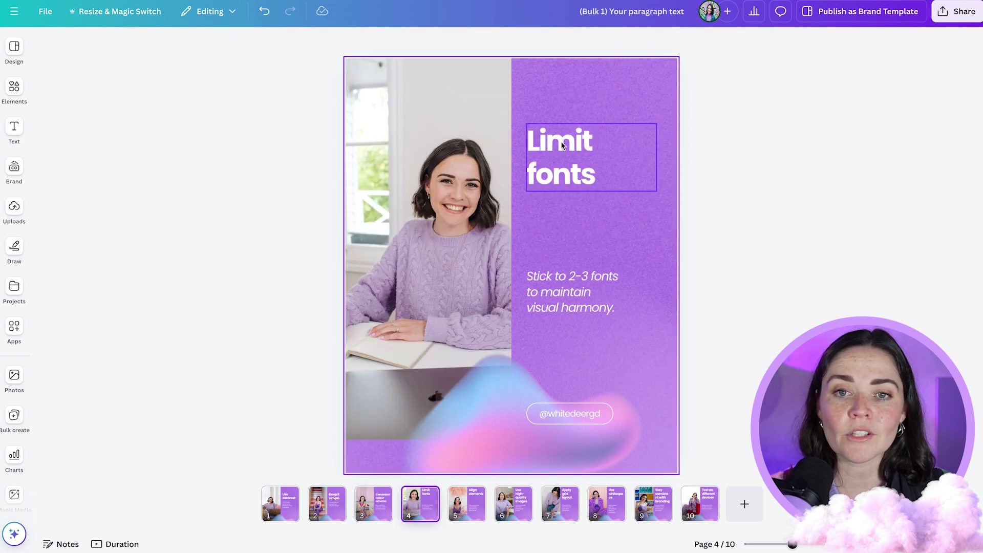
Move the 'Limit fonts' heading lower and shrink 'Use whitespace' onto one line.
drag(589, 164, 588, 278)
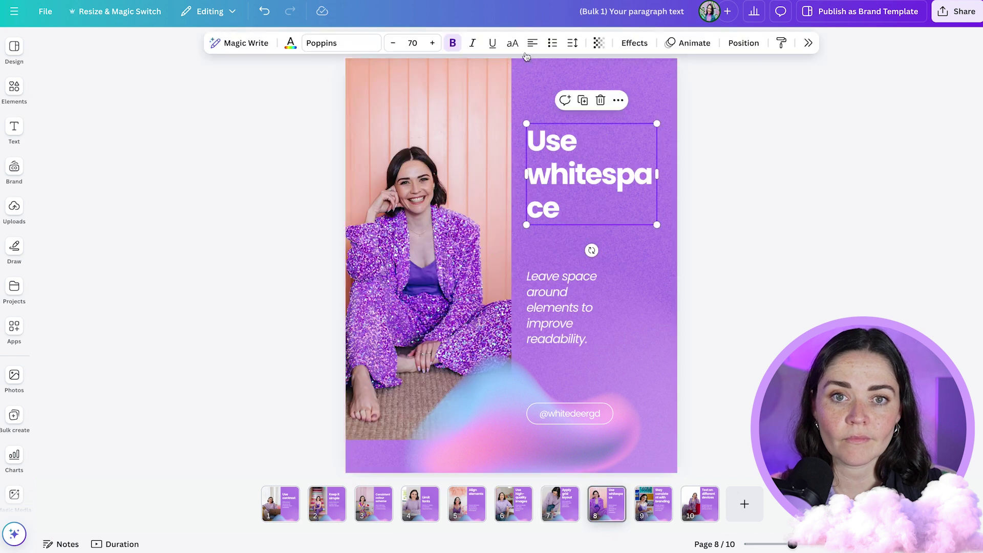
click(393, 42)
click(393, 43)
click(552, 269)
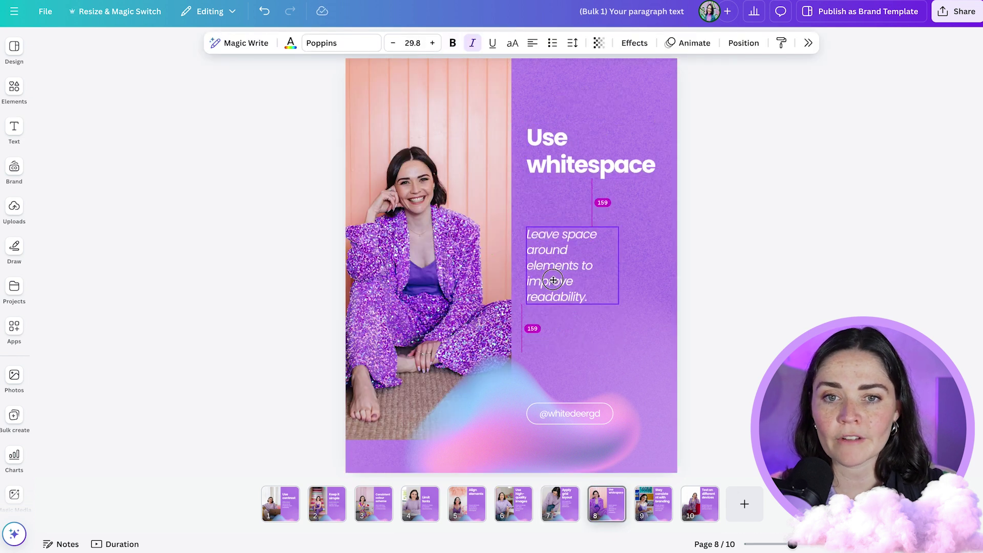
click(740, 248)
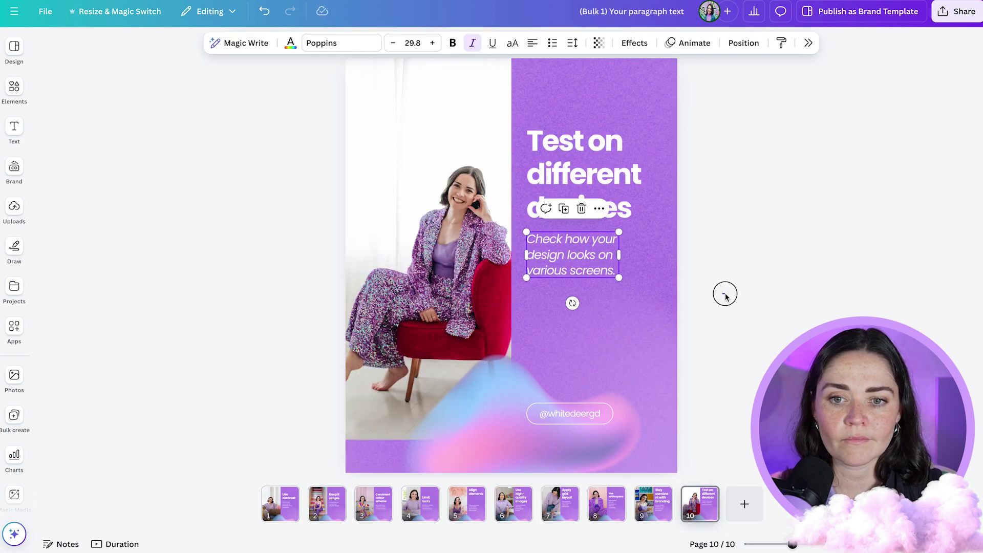
click(722, 287)
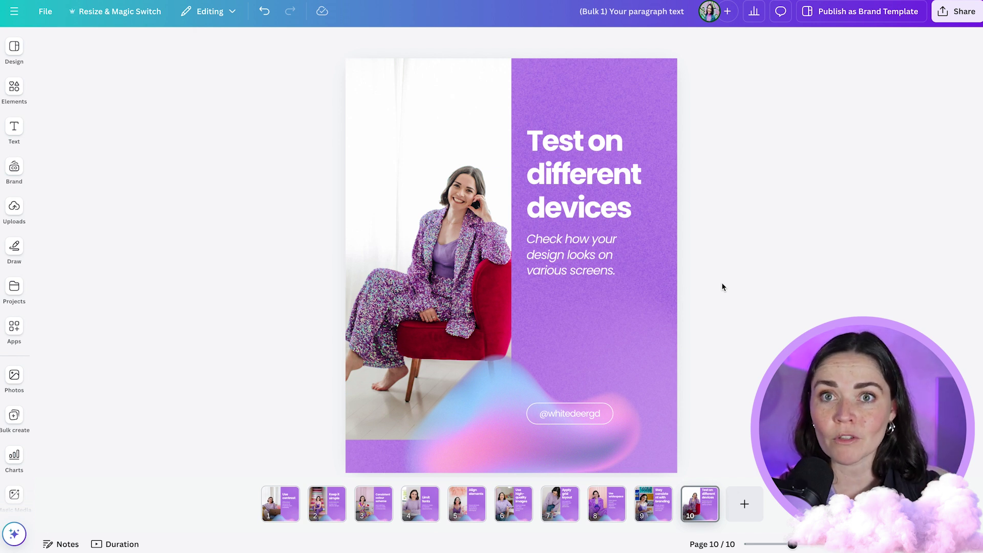
click(585, 258)
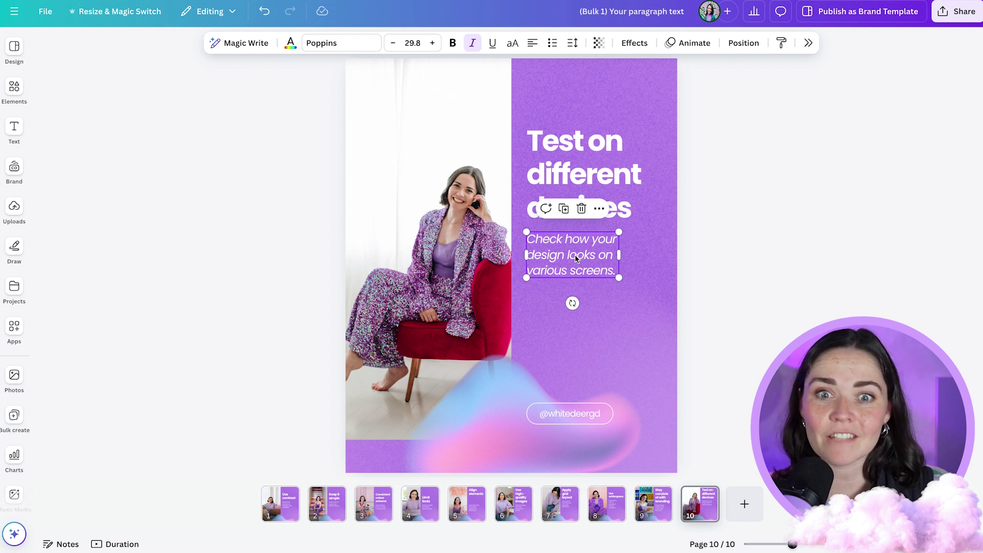
double_click(575, 257)
key(ctrl+v)
key(ctrl+v)
key(ctrl+v)
key(ctrl+v)
key(ctrl+v)
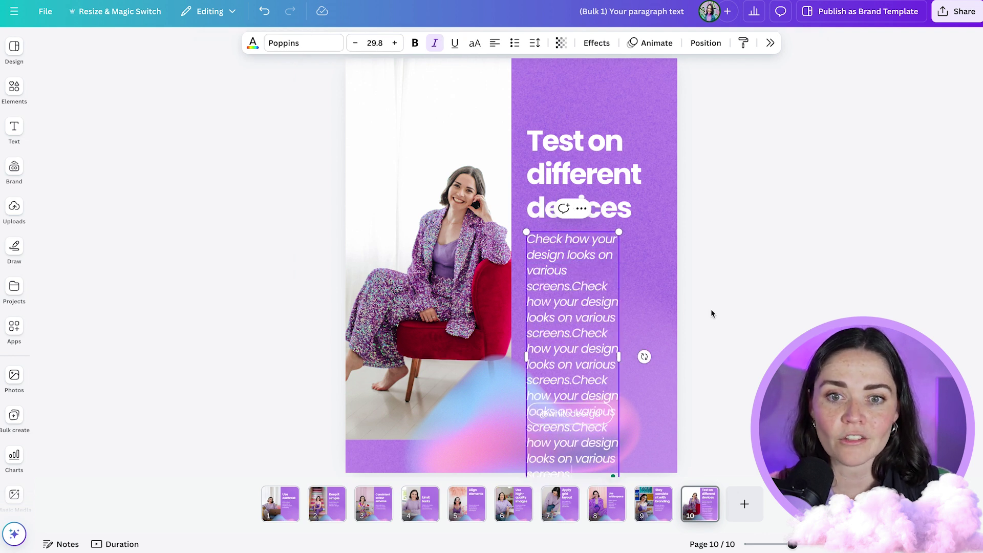
click(748, 325)
click(570, 364)
drag(619, 354, 664, 358)
click(743, 361)
click(655, 415)
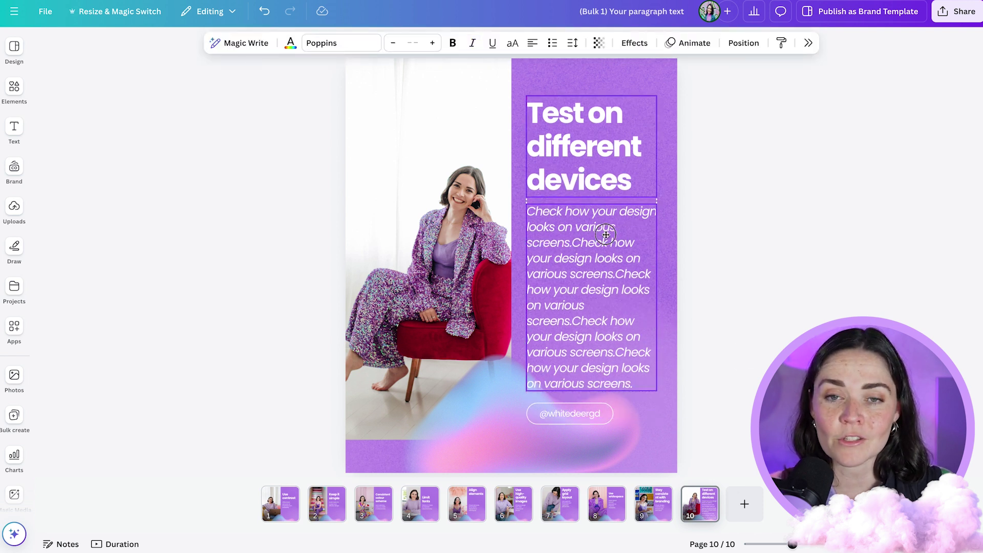
click(746, 298)
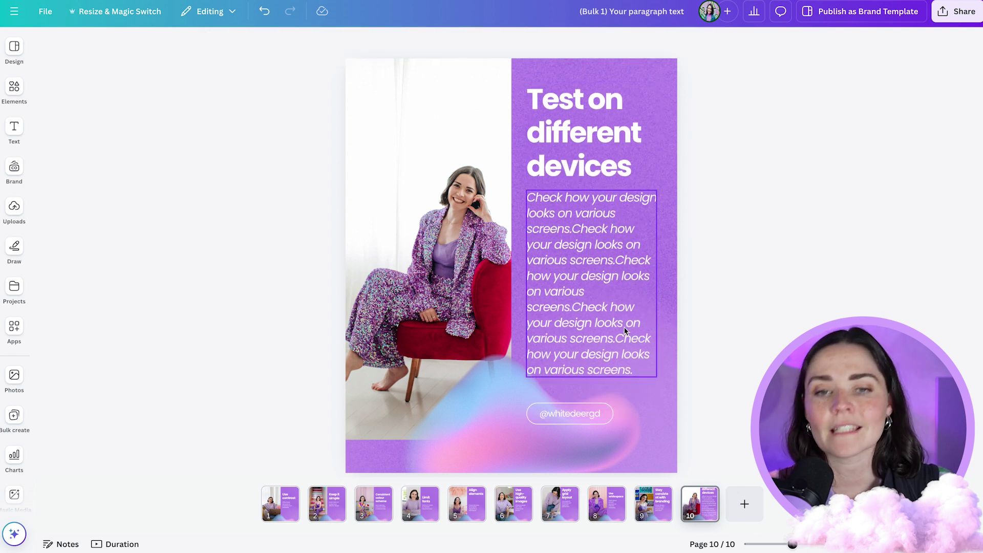
key(ctrl+z)
key(ctrl+z)
key(ctrl+z)
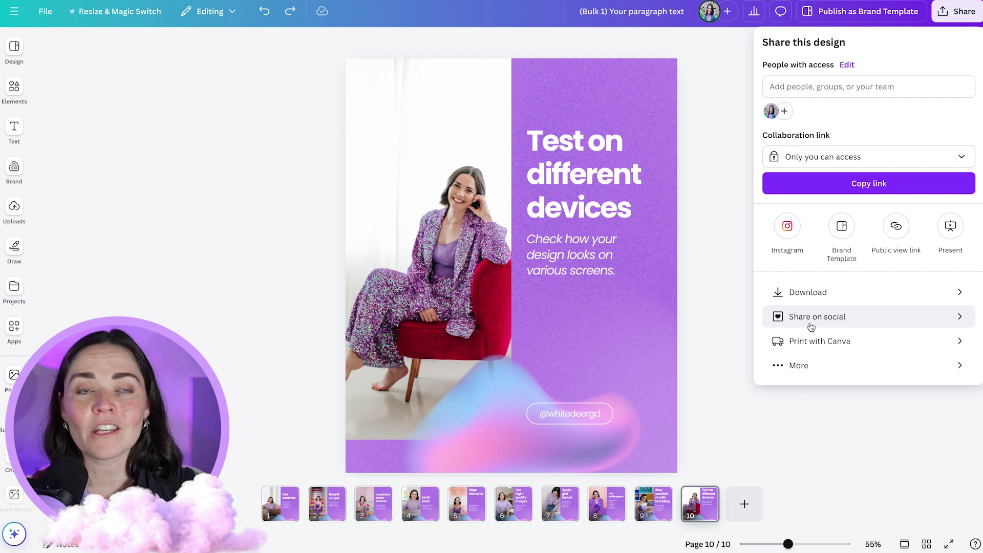
click(234, 273)
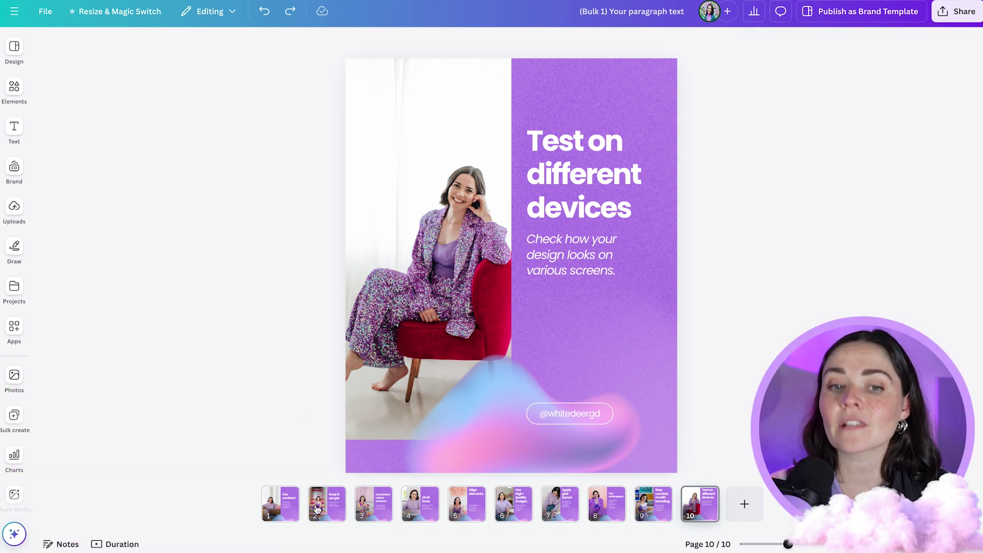